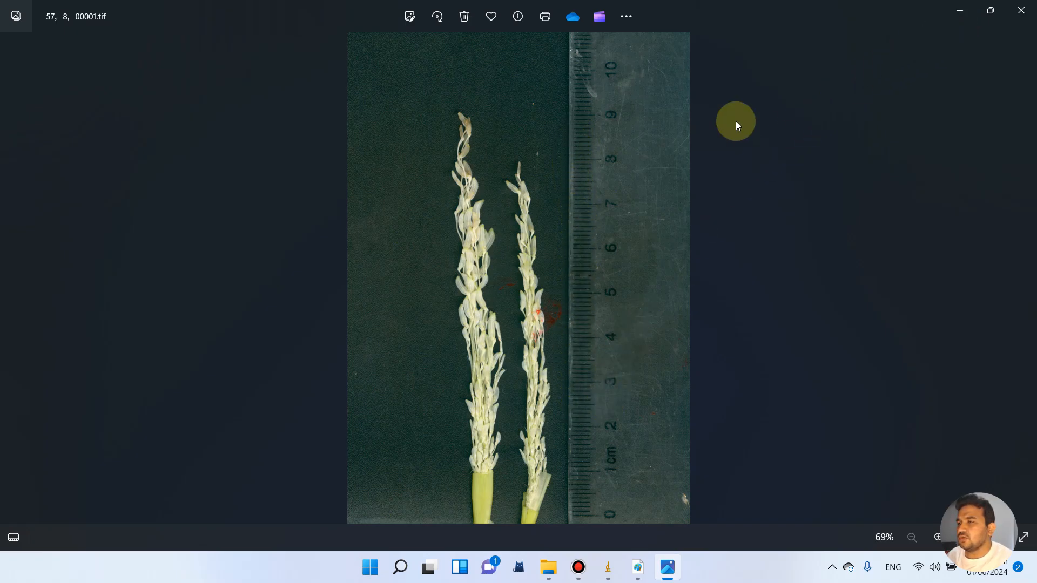
# Switch to ImageJ and open the image 57, 8, 00001.tif.
pyautogui.click(958, 12)
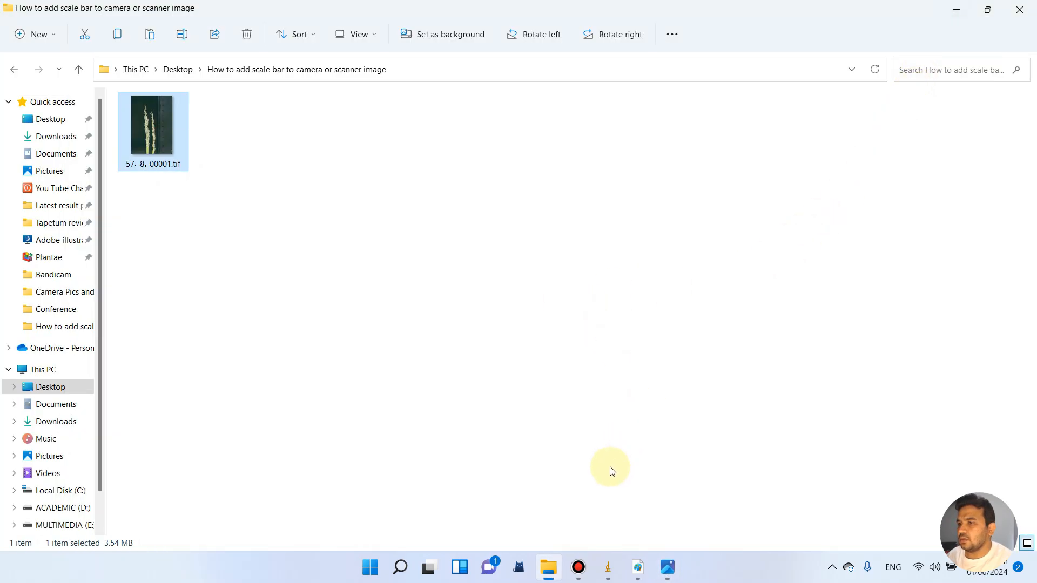
pyautogui.click(608, 567)
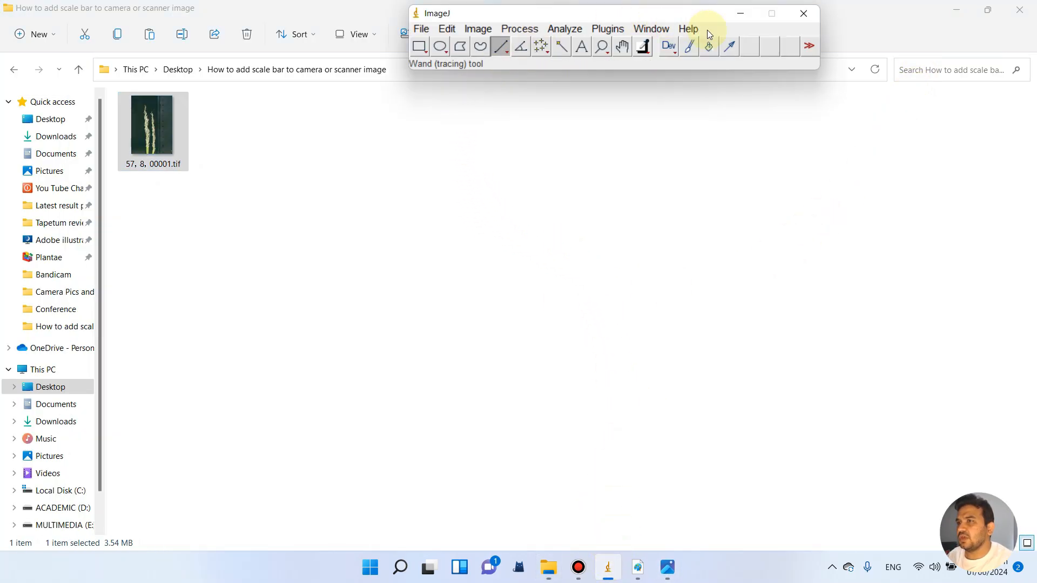
pyautogui.moveTo(698, 14); pyautogui.dragTo(674, 99)
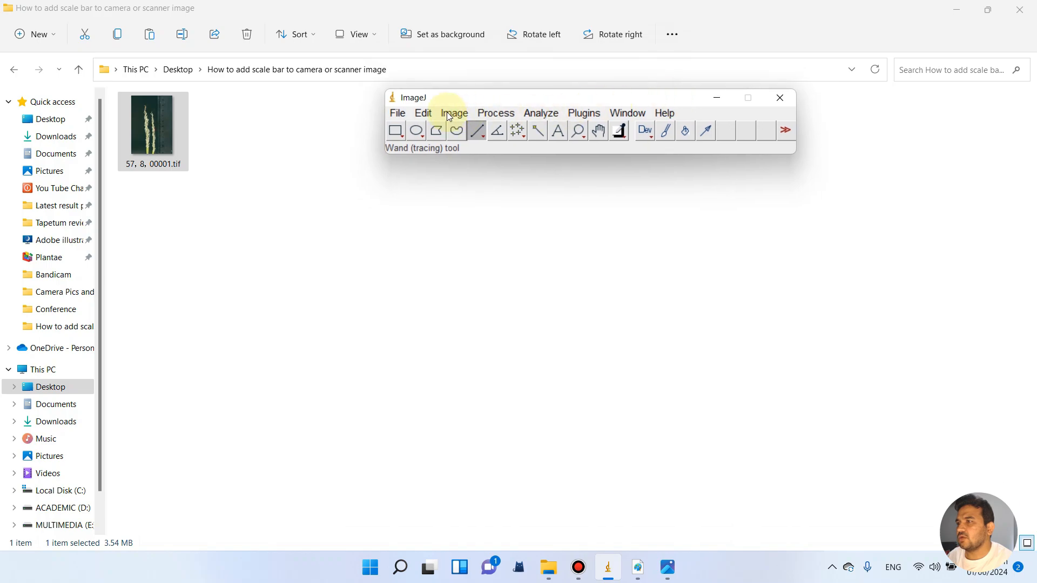
pyautogui.click(397, 112)
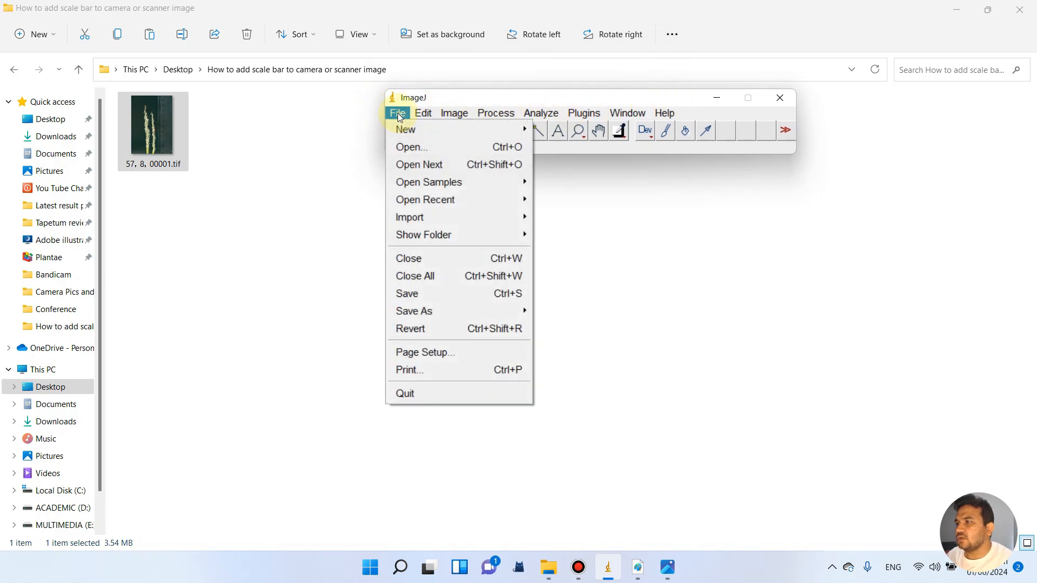
pyautogui.click(417, 150)
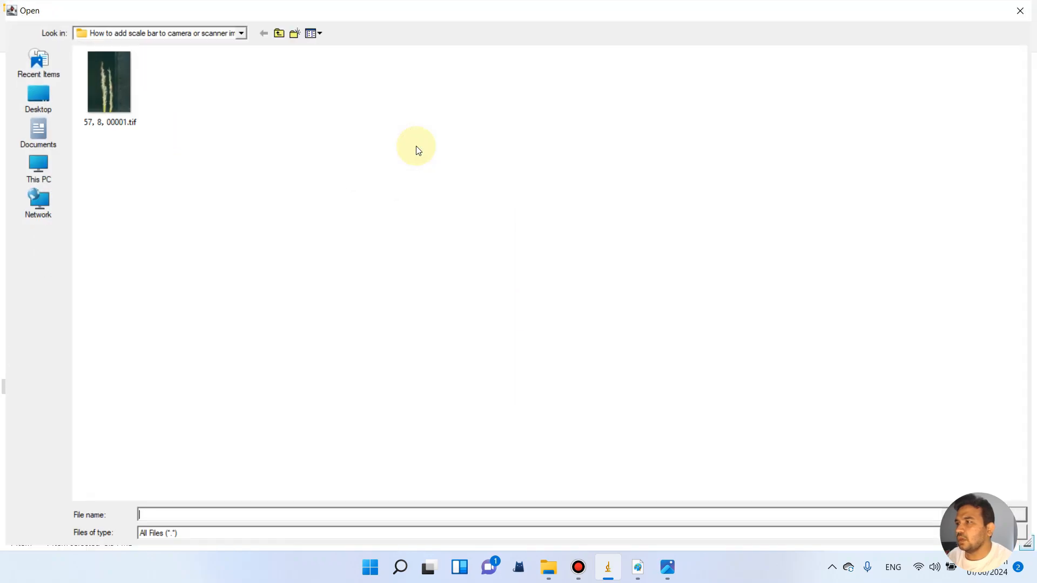
pyautogui.doubleClick(117, 103)
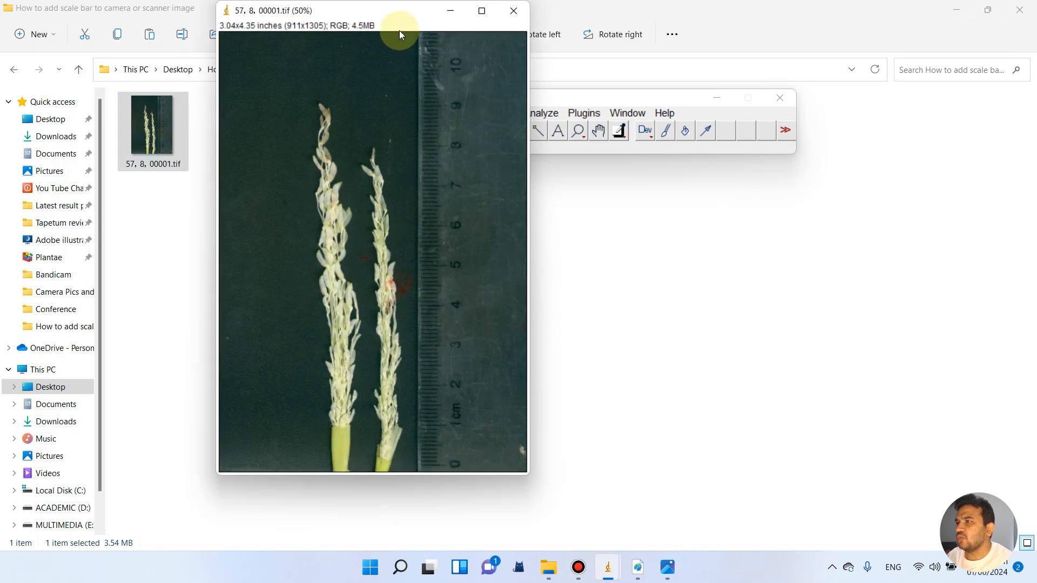
# Arrange the ImageJ main window and the opened image window side by side without overlapping.
pyautogui.moveTo(407, 10); pyautogui.dragTo(821, 52)
pyautogui.moveTo(509, 101); pyautogui.dragTo(299, 49)
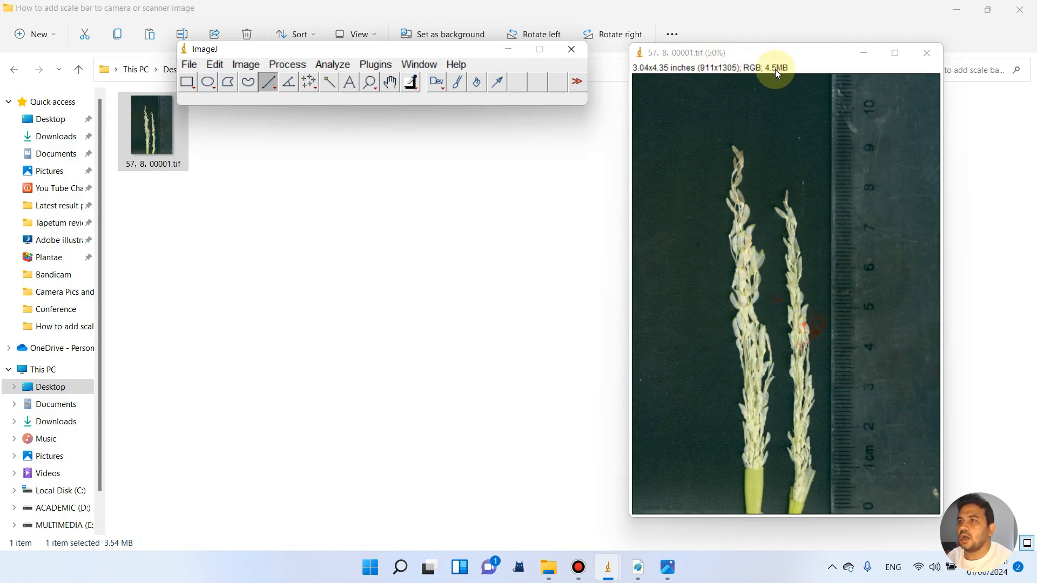
pyautogui.click(411, 40)
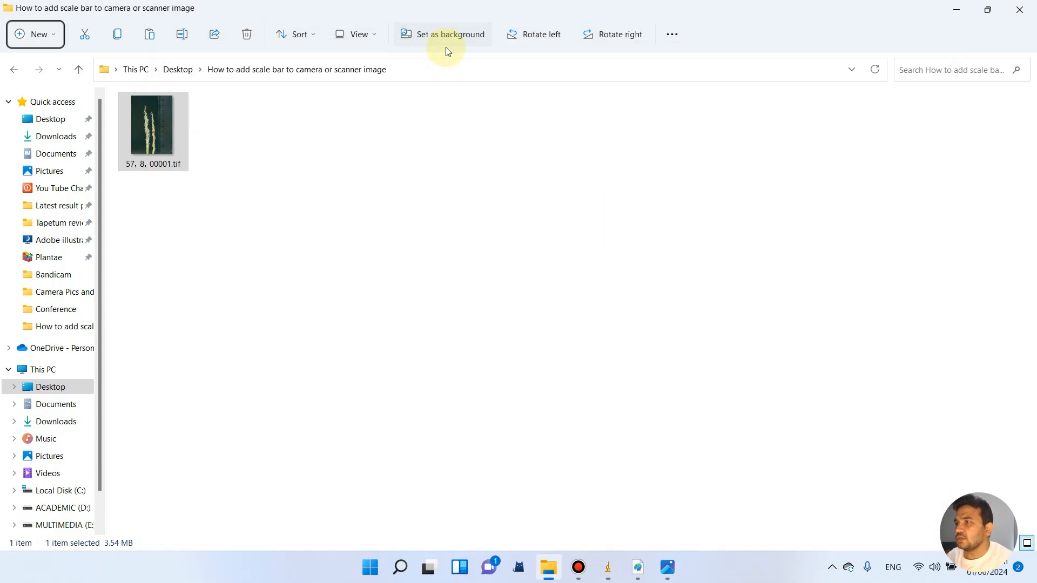
pyautogui.click(638, 568)
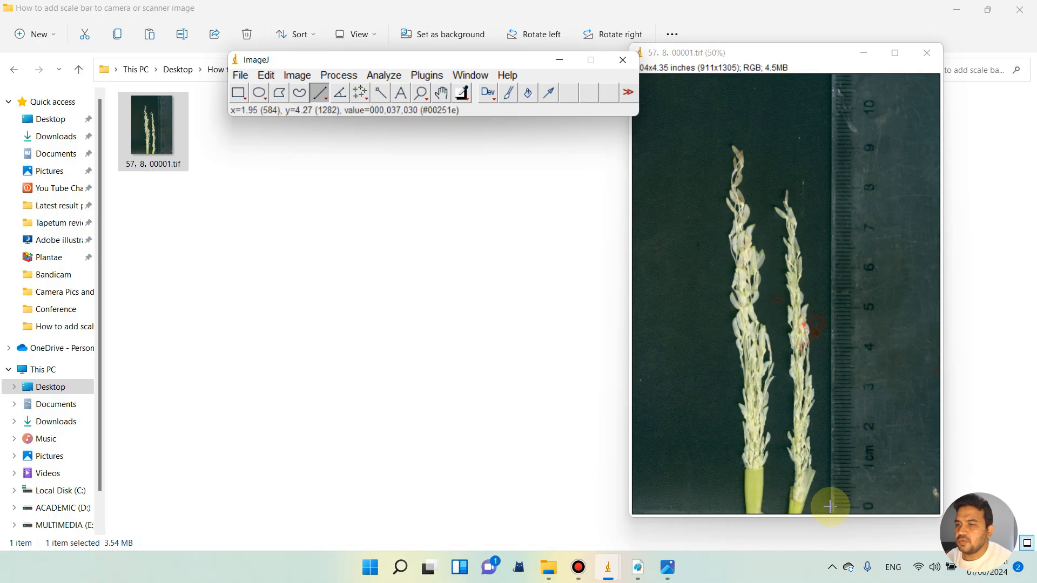
# Draw a straight line along the ruler's edge from 0 to 8 and set the image scale to a known distance of 8 cm.
pyautogui.moveTo(830, 506); pyautogui.dragTo(830, 187)
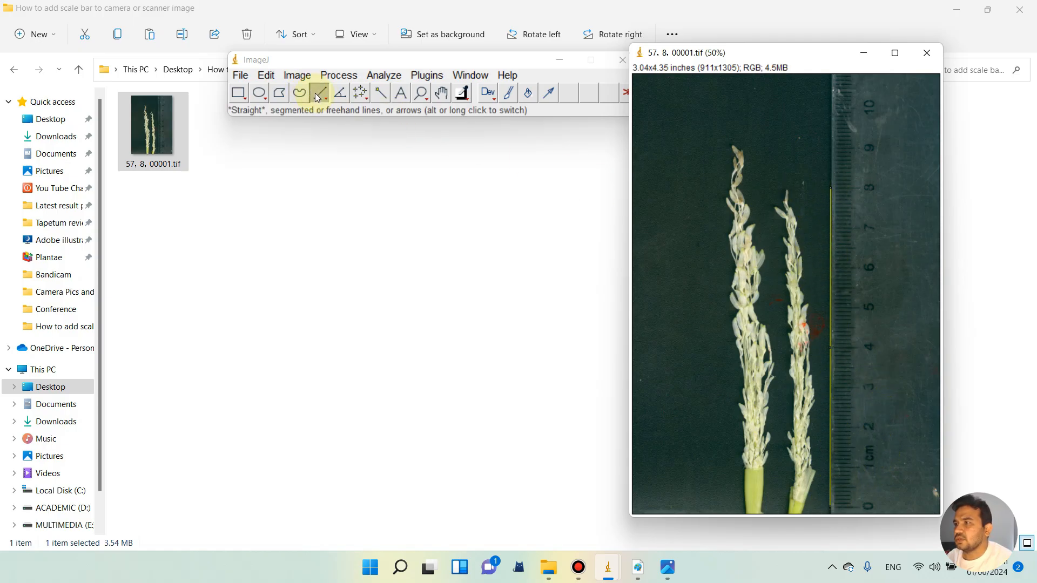
pyautogui.click(400, 77)
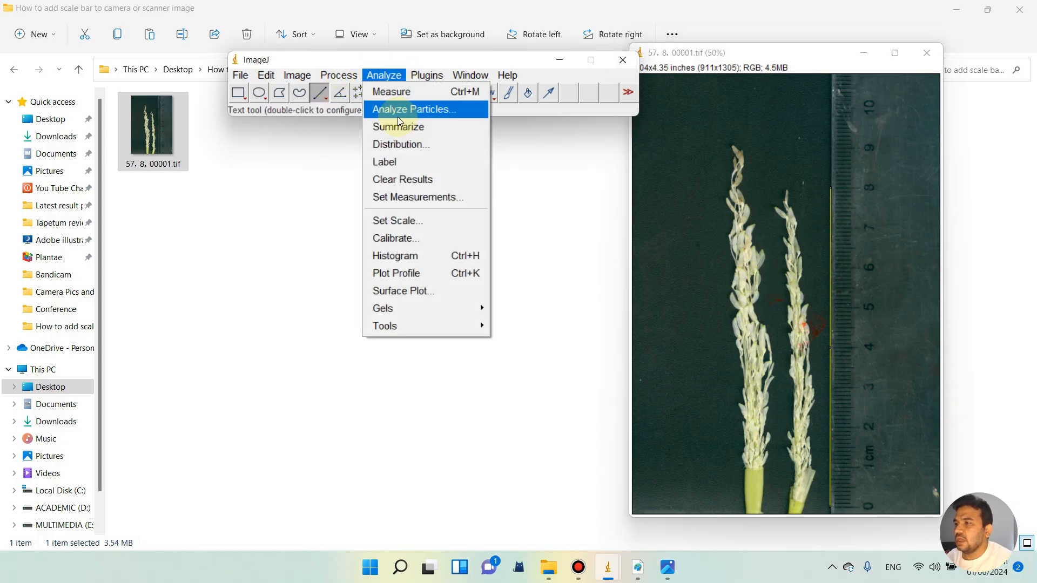
pyautogui.click(424, 221)
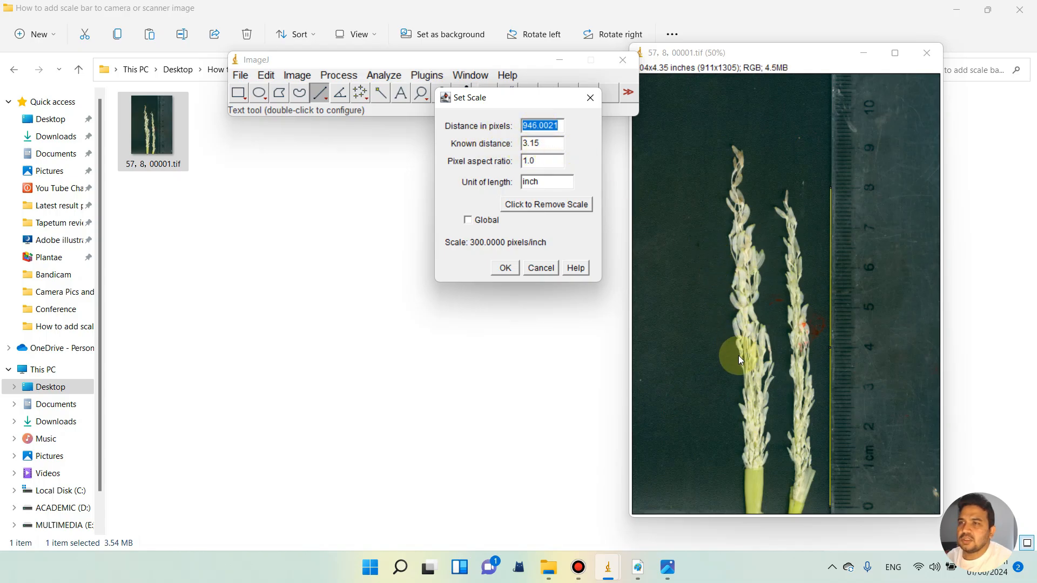
pyautogui.doubleClick(536, 145)
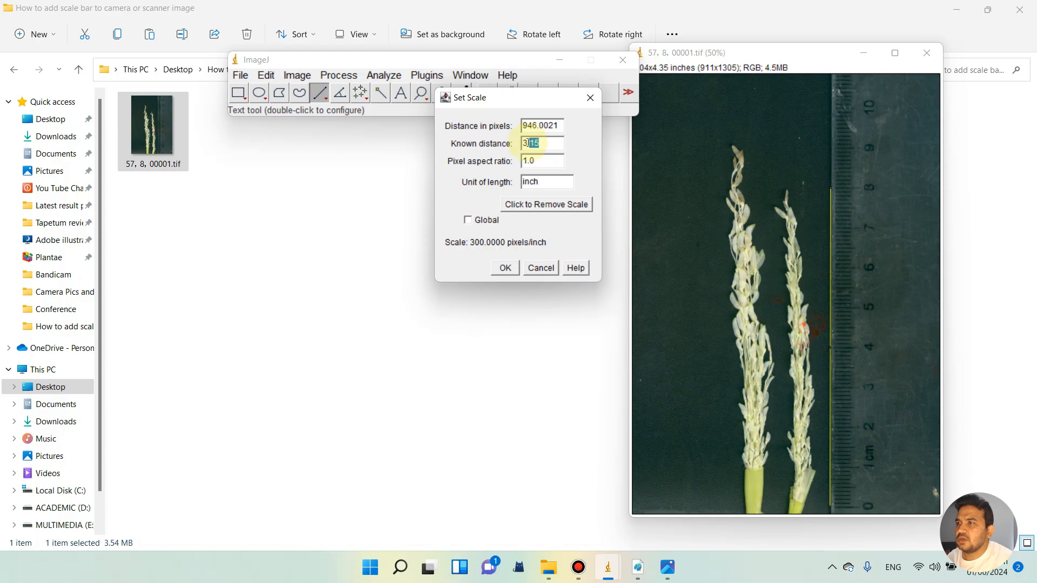
pyautogui.write('8')
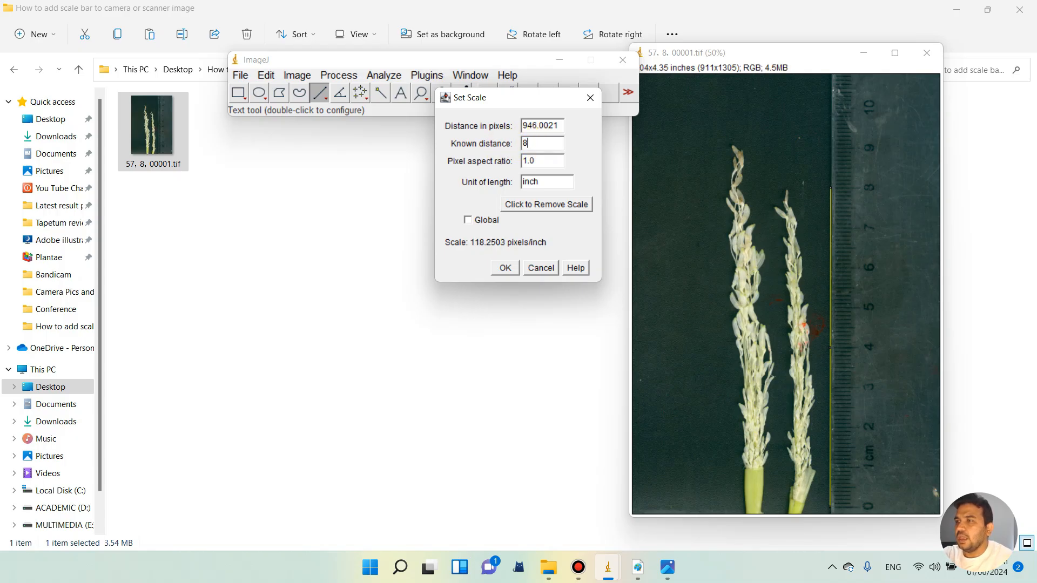
pyautogui.doubleClick(541, 184)
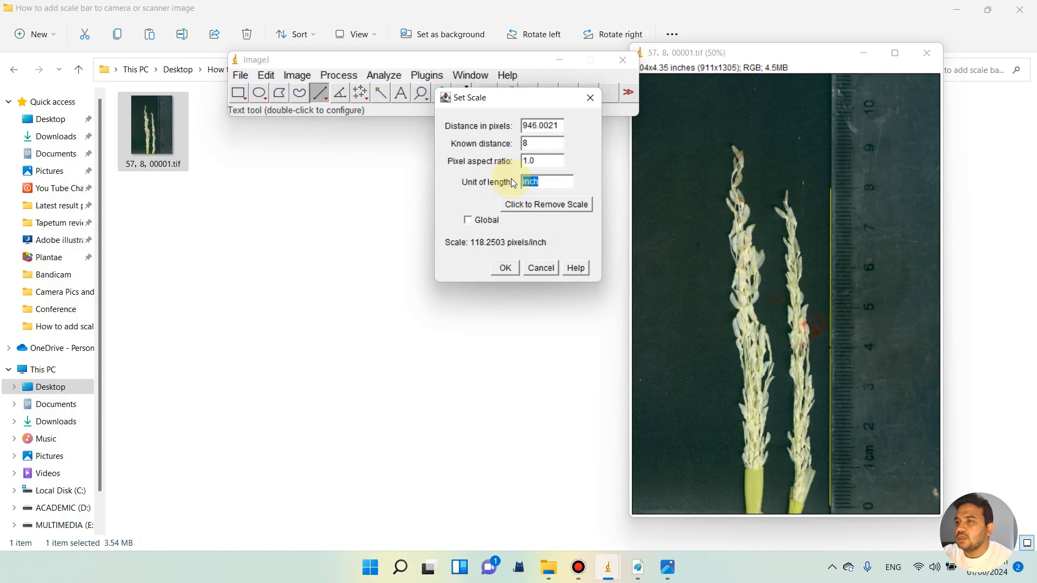
pyautogui.press('BackSpace')
pyautogui.write('c')
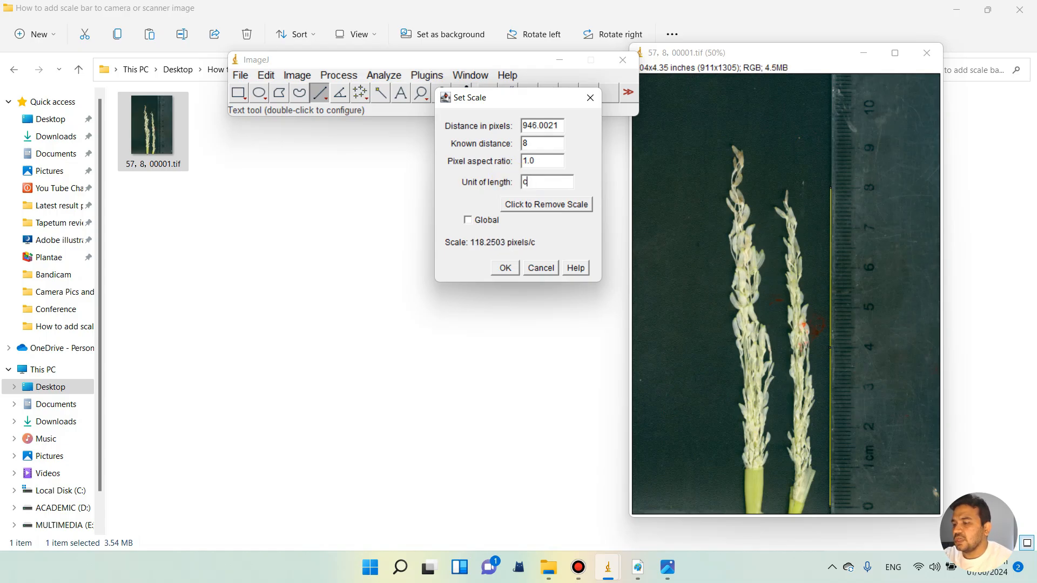
pyautogui.write('m')
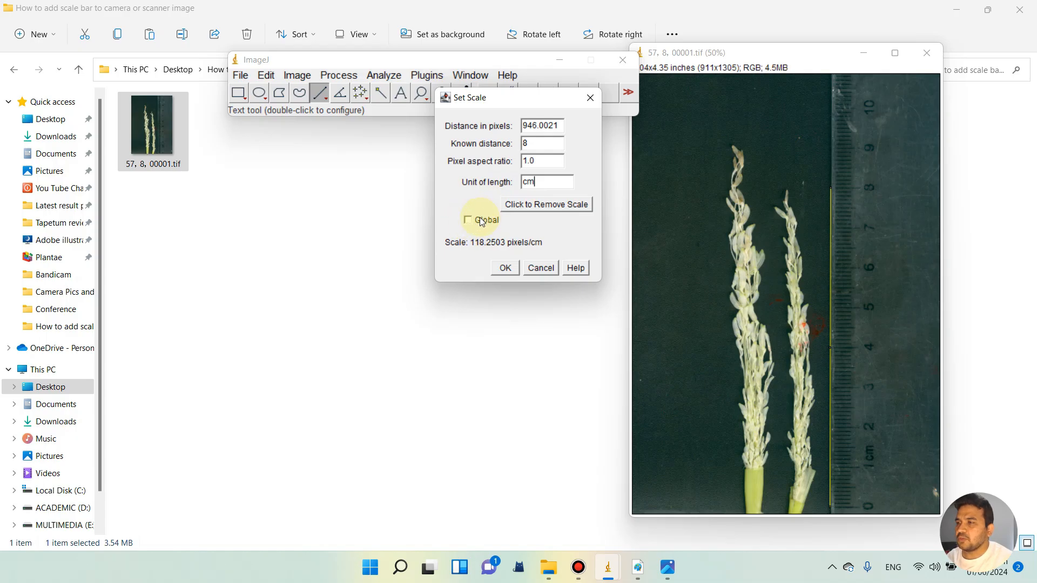
pyautogui.click(503, 269)
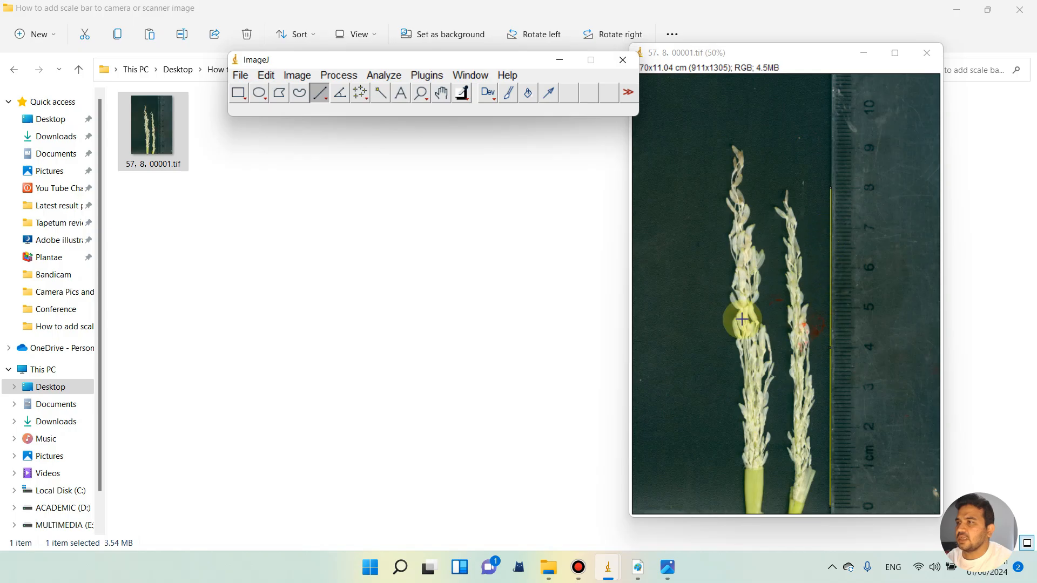
# Start a scale bar on the image with a width of 2 cm, a thickness of 10 pixels and font size 25.
pyautogui.click(375, 75)
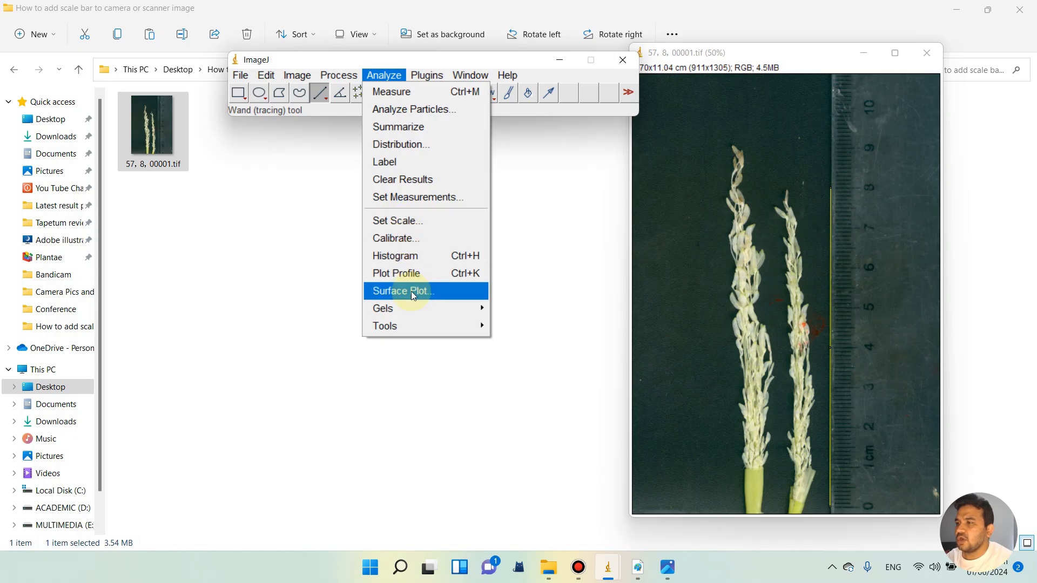
pyautogui.moveTo(437, 330)
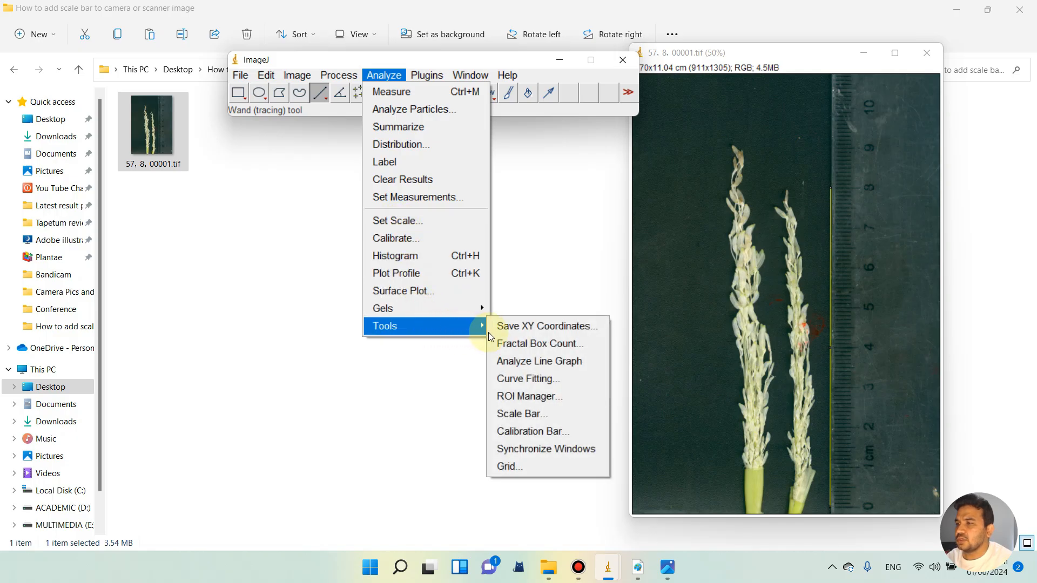
pyautogui.click(529, 416)
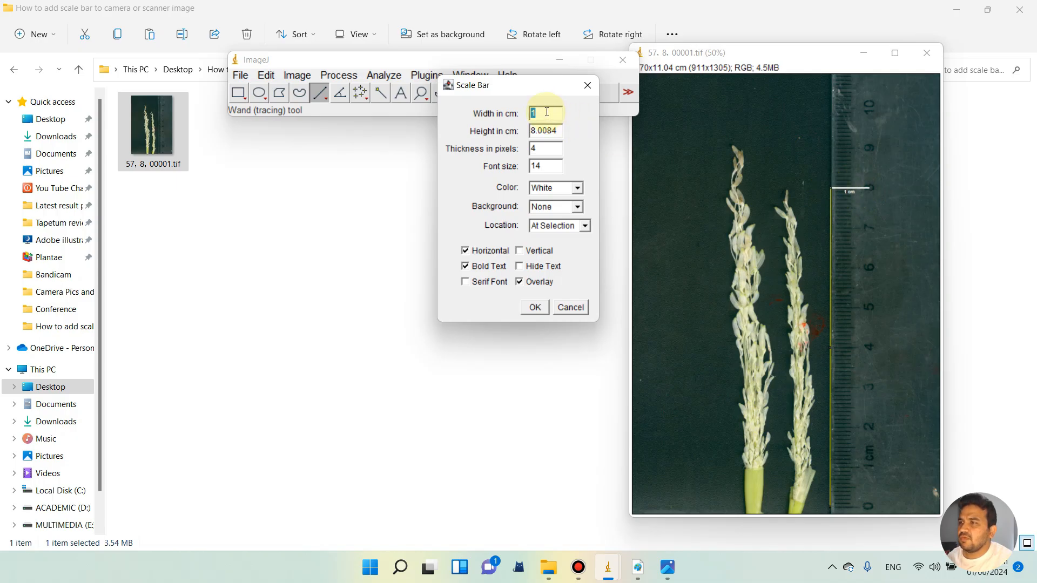
pyautogui.write('2')
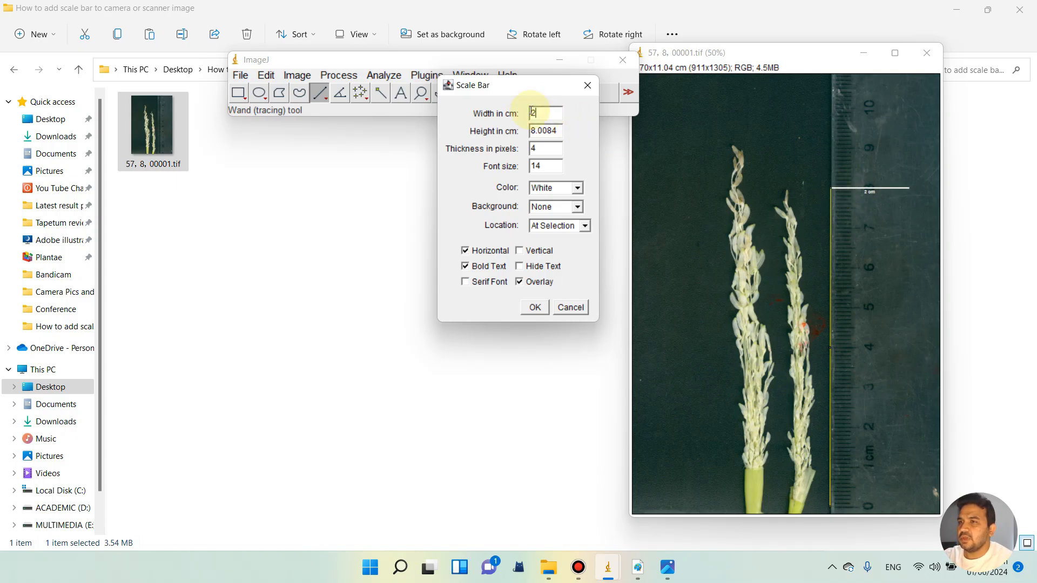
pyautogui.doubleClick(534, 148)
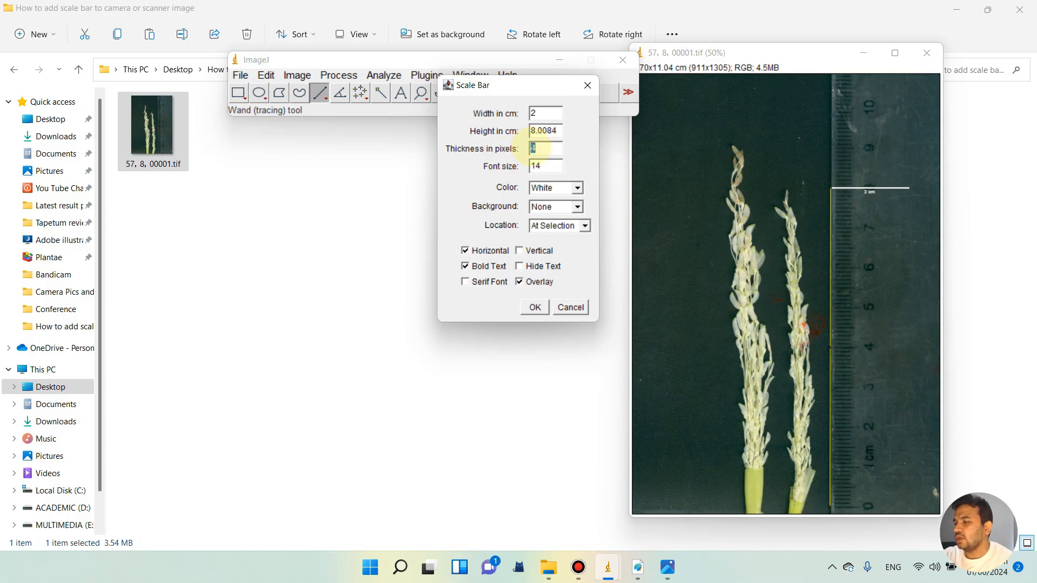
pyautogui.write('10')
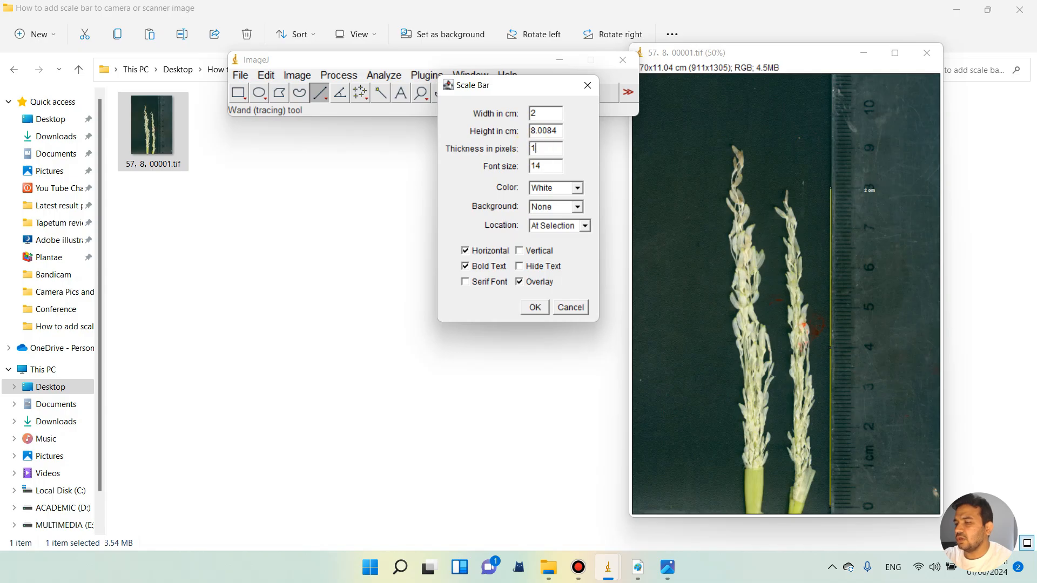
pyautogui.doubleClick(534, 165)
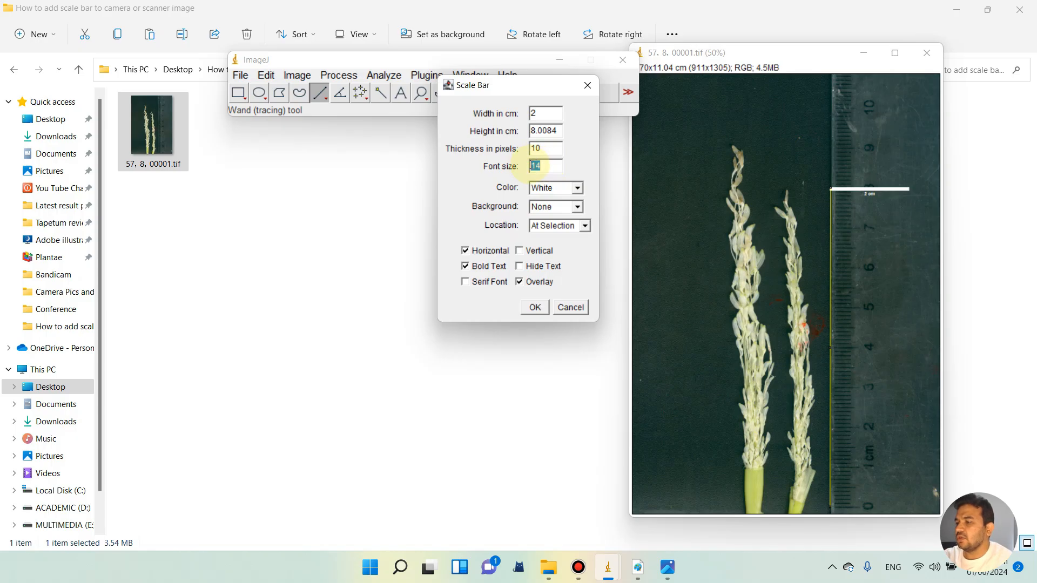
pyautogui.write('25')
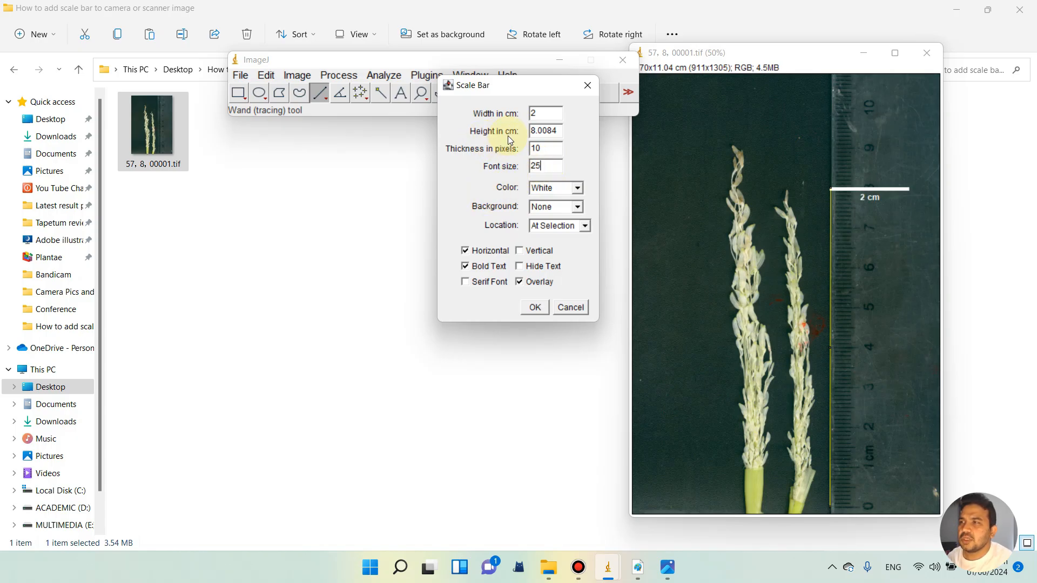
# Set the scale bar's thickness to 15 pixels.
pyautogui.doubleClick(530, 113)
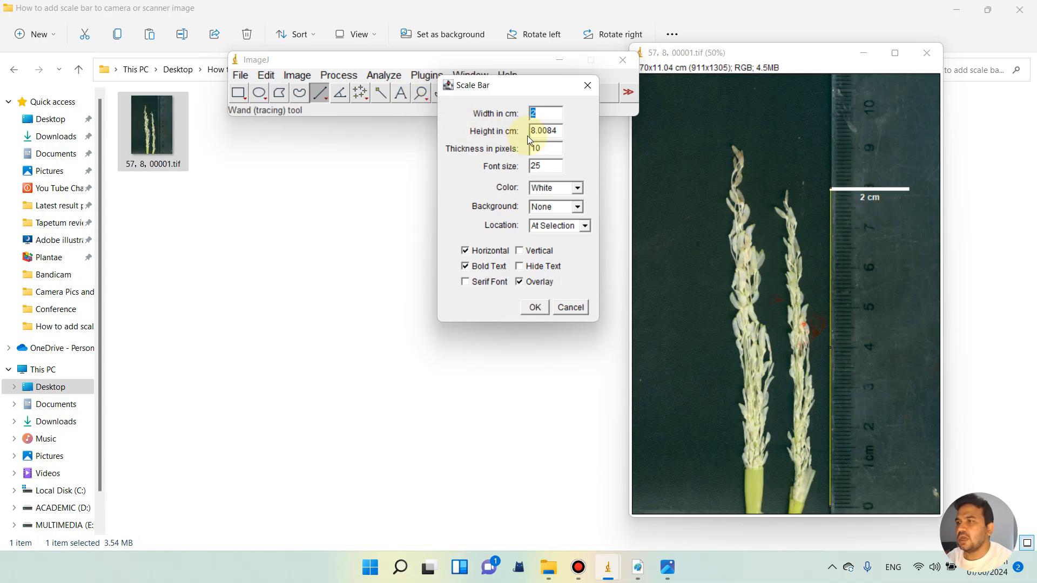
pyautogui.doubleClick(545, 149)
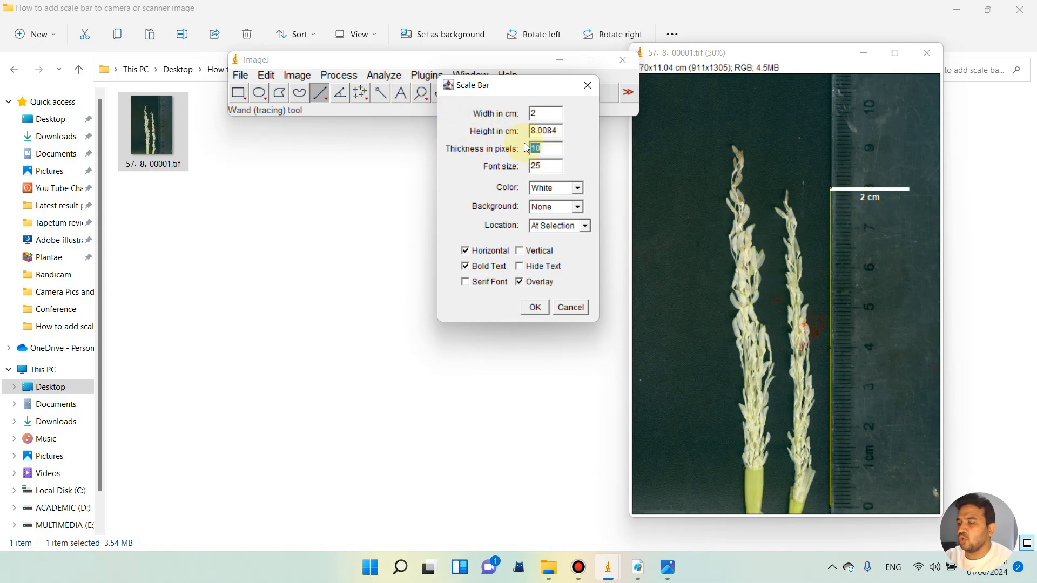
pyautogui.write('1')
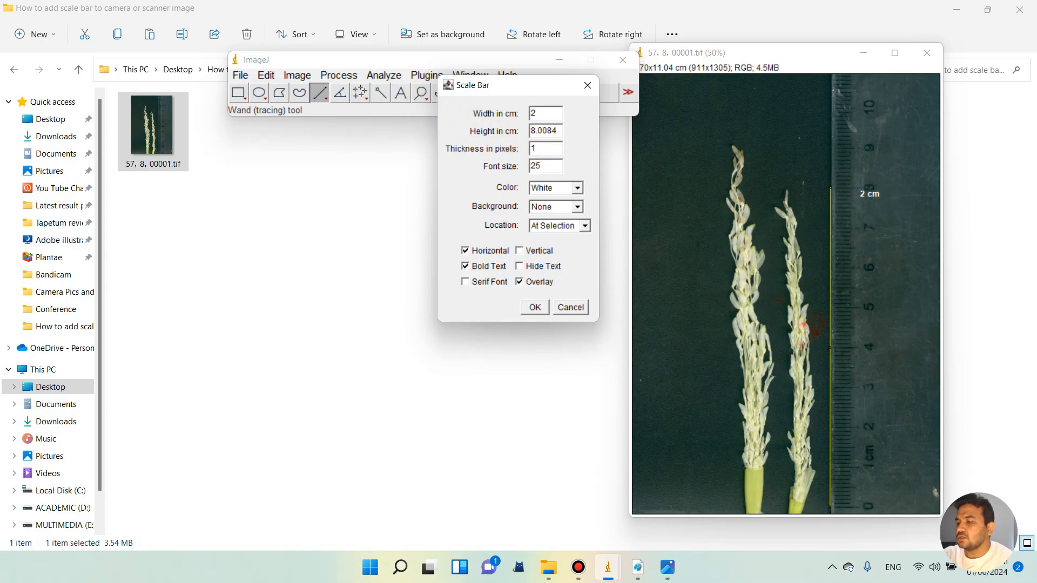
pyautogui.write('5')
pyautogui.click(547, 167)
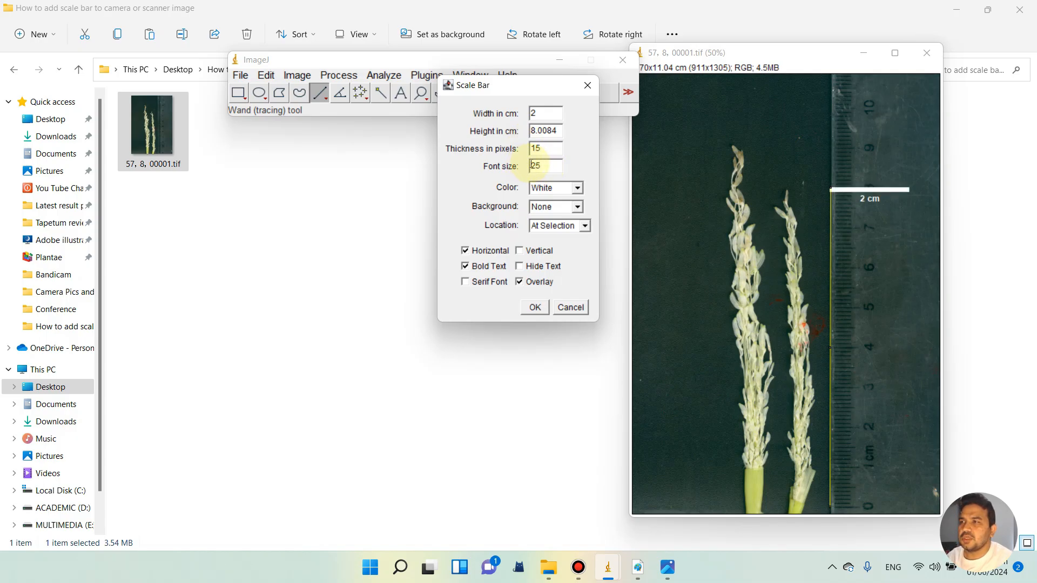
# Set the scale bar's color to Red and its background to White.
pyautogui.click(578, 188)
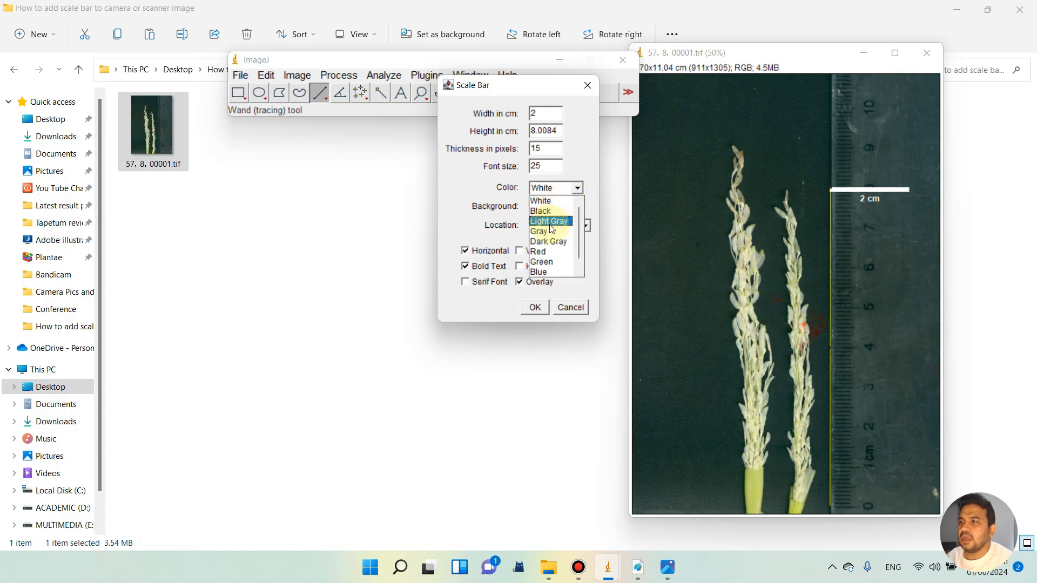
pyautogui.click(550, 251)
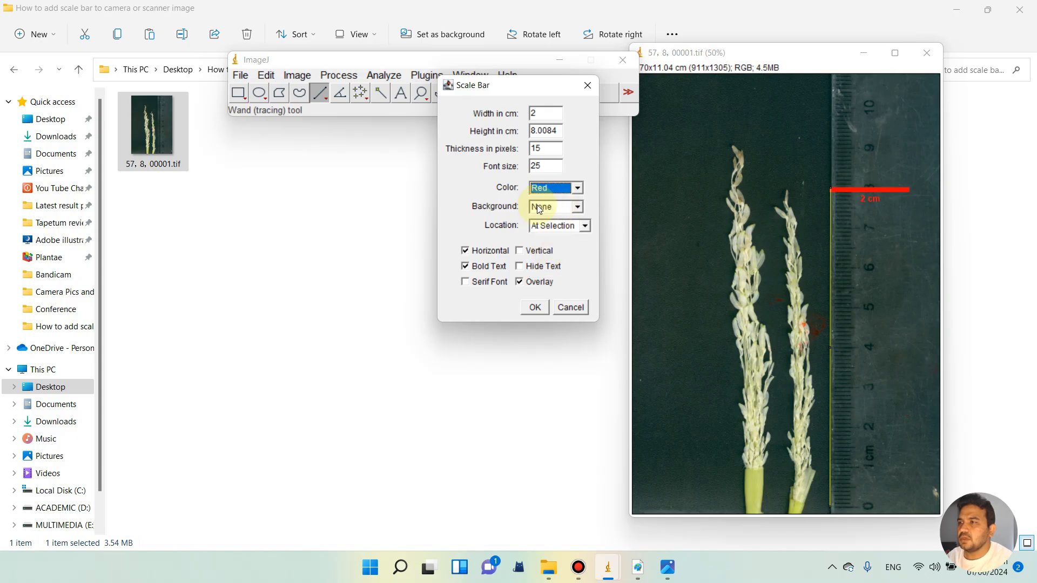
pyautogui.click(578, 208)
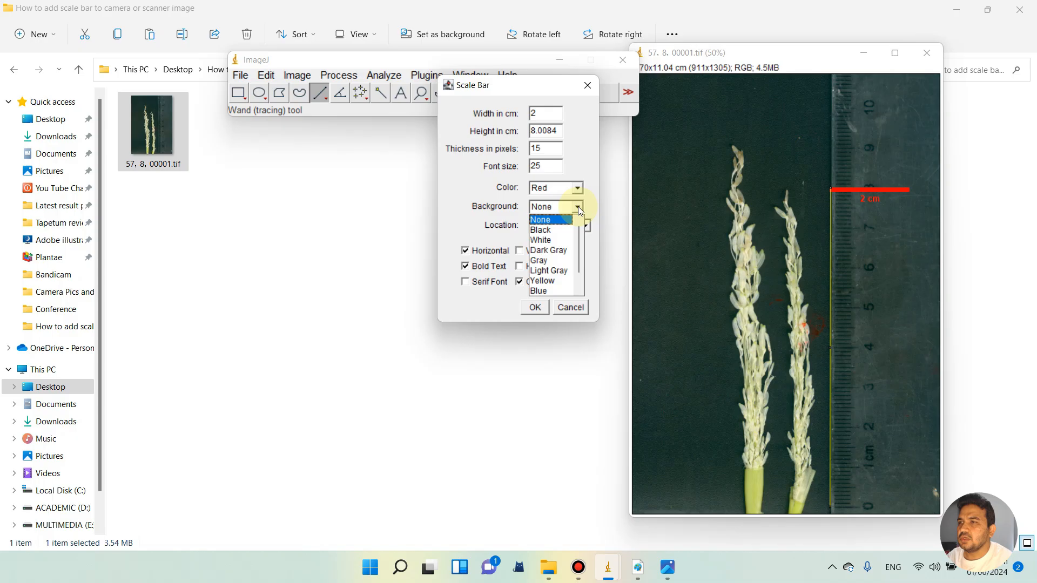
pyautogui.click(566, 241)
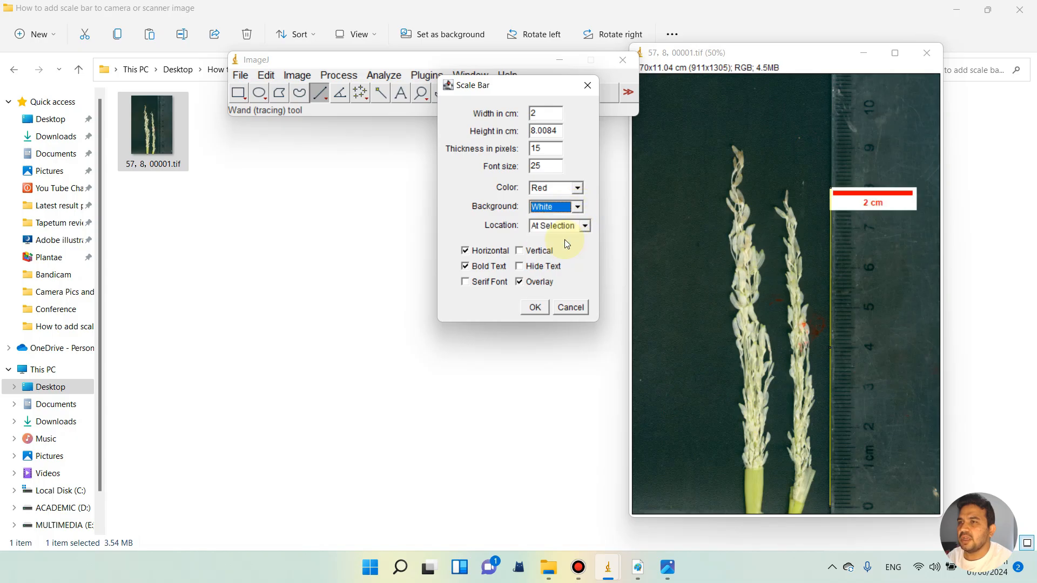
# Compare Blue and White backgrounds for the scale bar and set its background to Green.
pyautogui.click(575, 209)
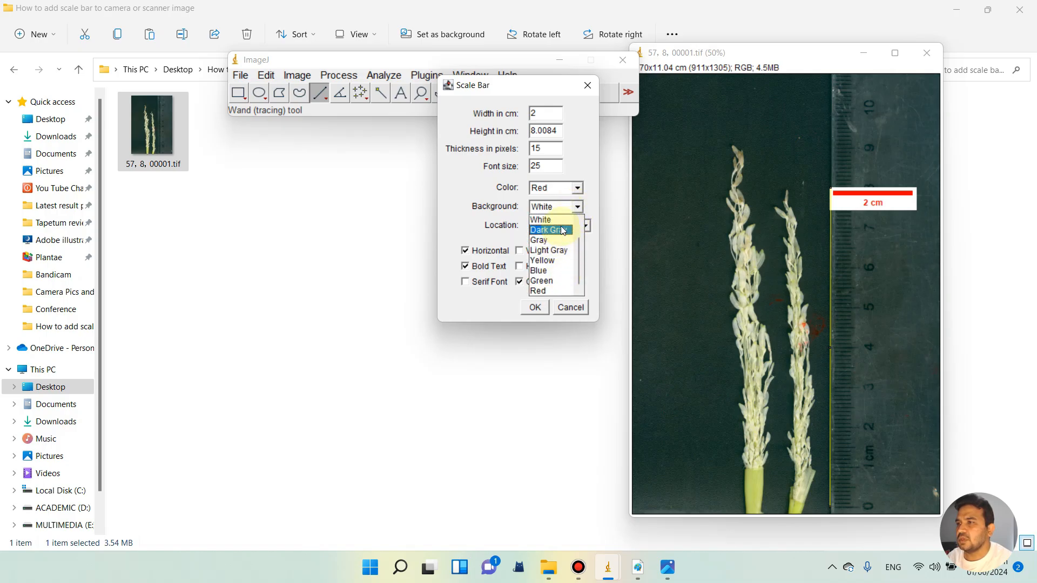
pyautogui.click(560, 270)
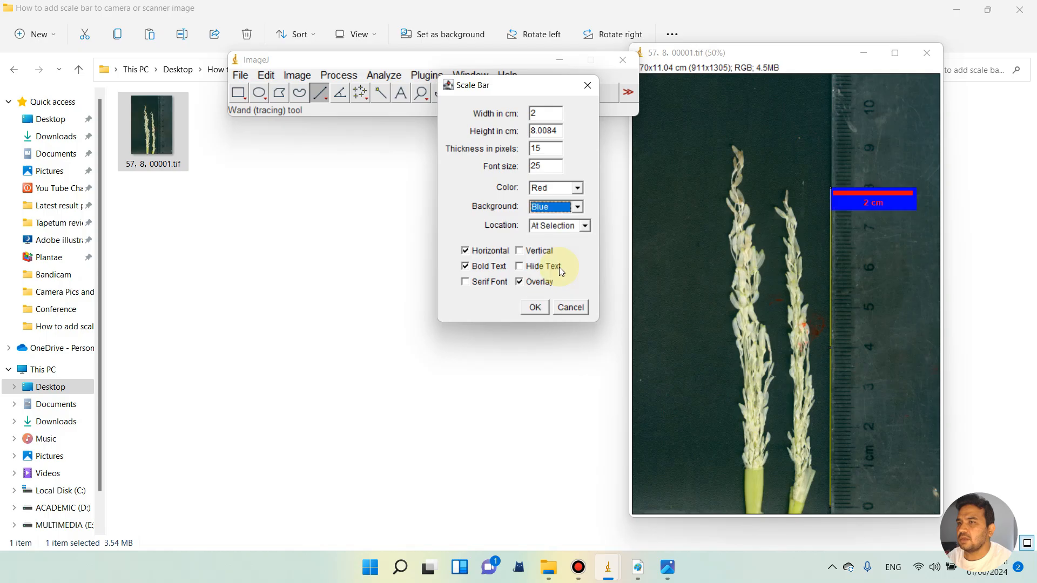
pyautogui.click(577, 209)
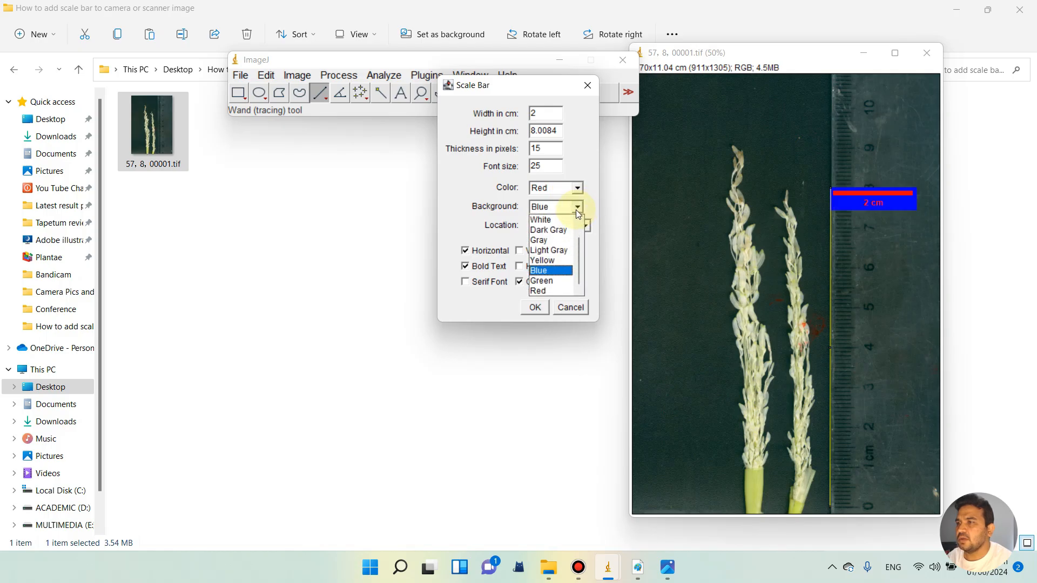
pyautogui.click(568, 220)
pyautogui.click(572, 207)
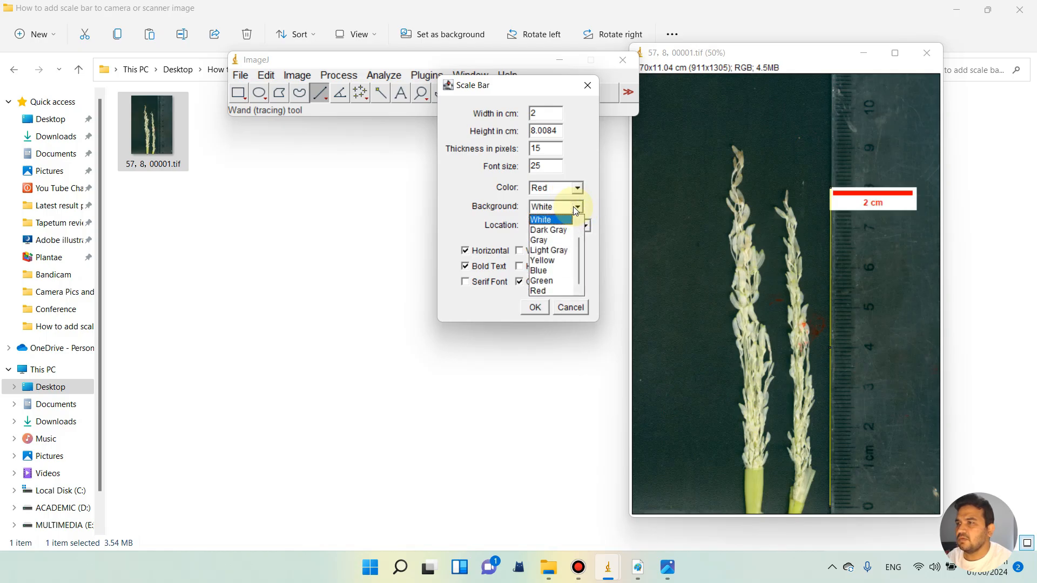
pyautogui.click(556, 276)
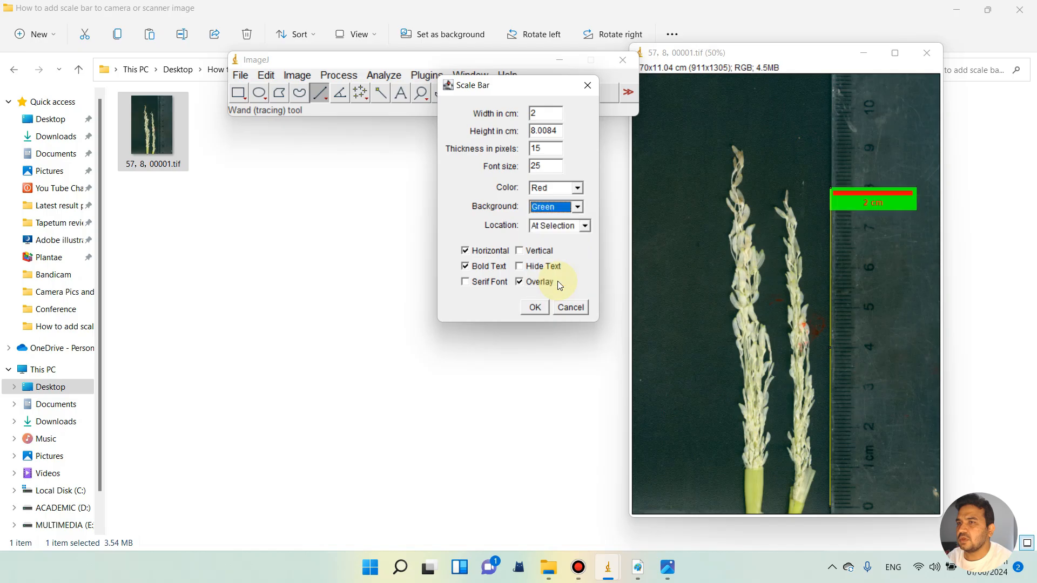
# Try the scale bar at Upper Right, Lower Left, Upper Left and At Selection, and set its location to Lower Right.
pyautogui.click(584, 227)
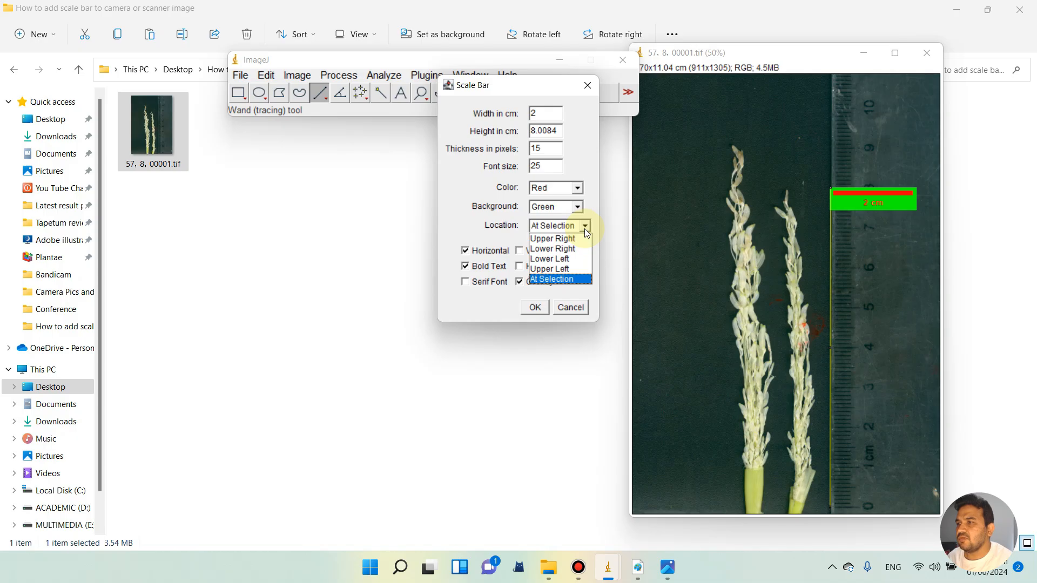
pyautogui.click(584, 236)
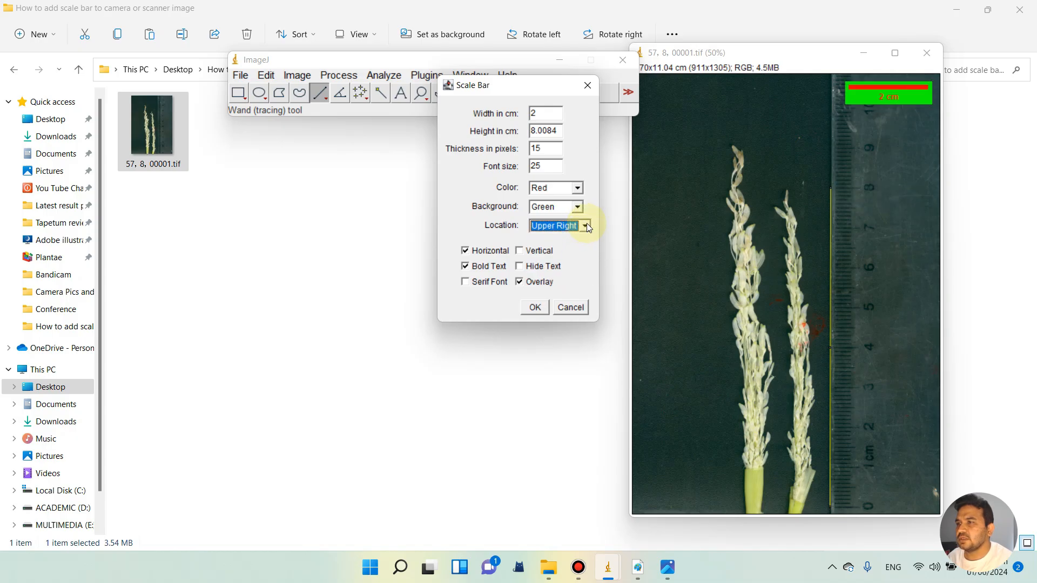
pyautogui.click(586, 225)
pyautogui.click(581, 258)
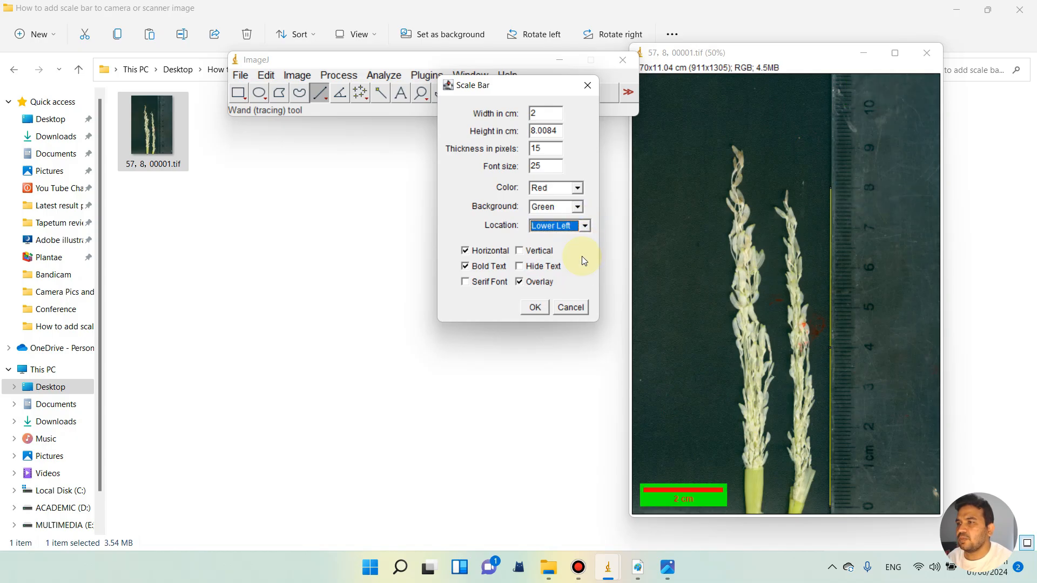
pyautogui.click(585, 226)
pyautogui.click(586, 271)
pyautogui.click(585, 225)
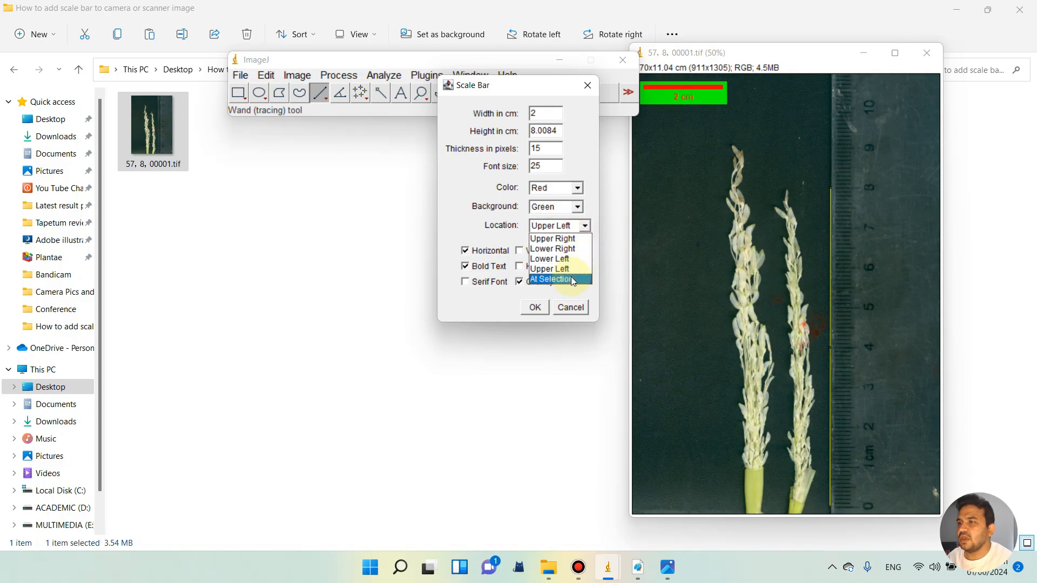
pyautogui.click(573, 279)
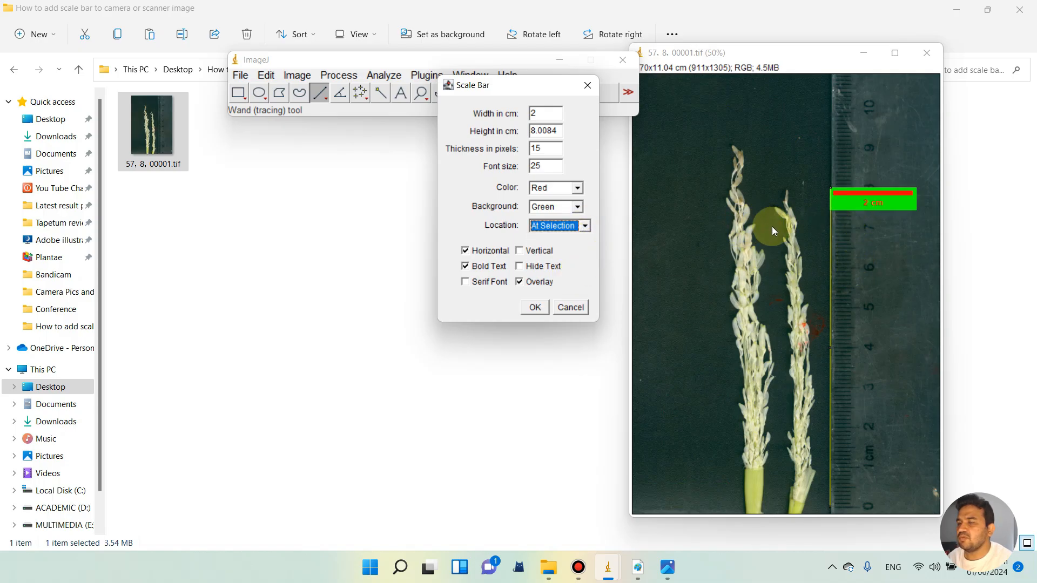
pyautogui.click(589, 229)
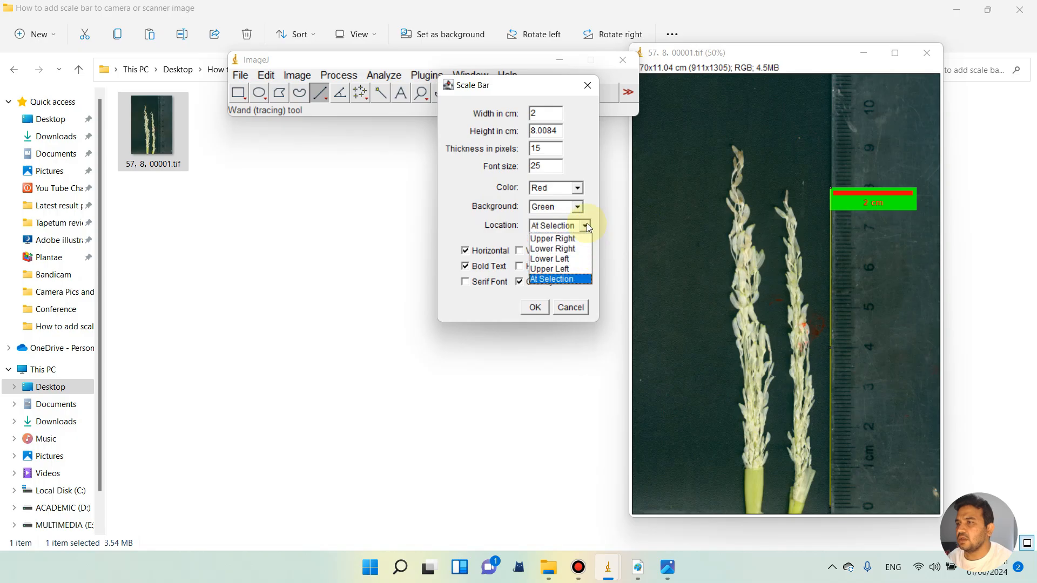
pyautogui.click(571, 248)
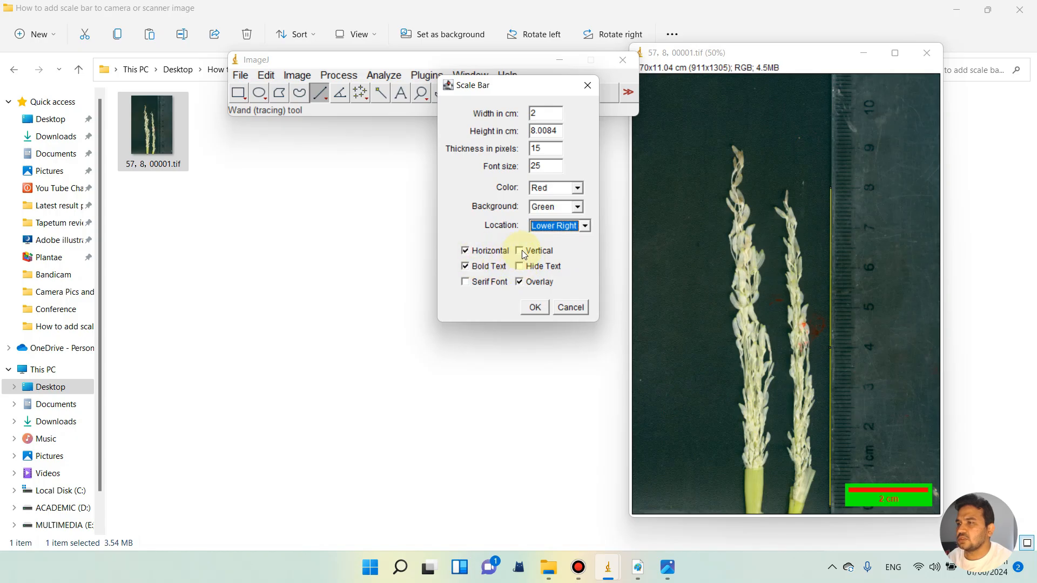
# Try the scale bar's Hide Text and Serif Font options and turn both back off.
pyautogui.click(522, 266)
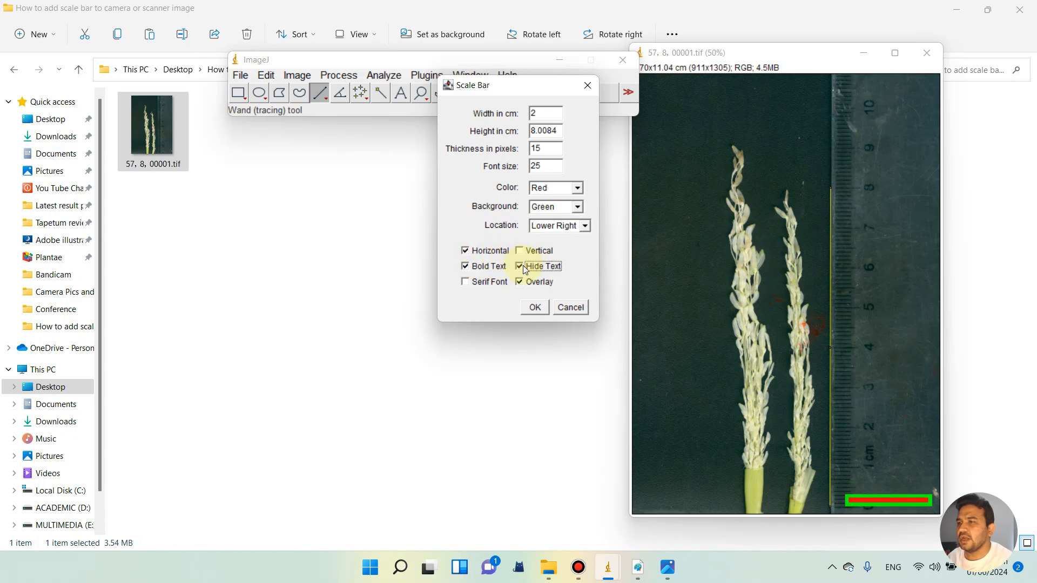
pyautogui.click(522, 267)
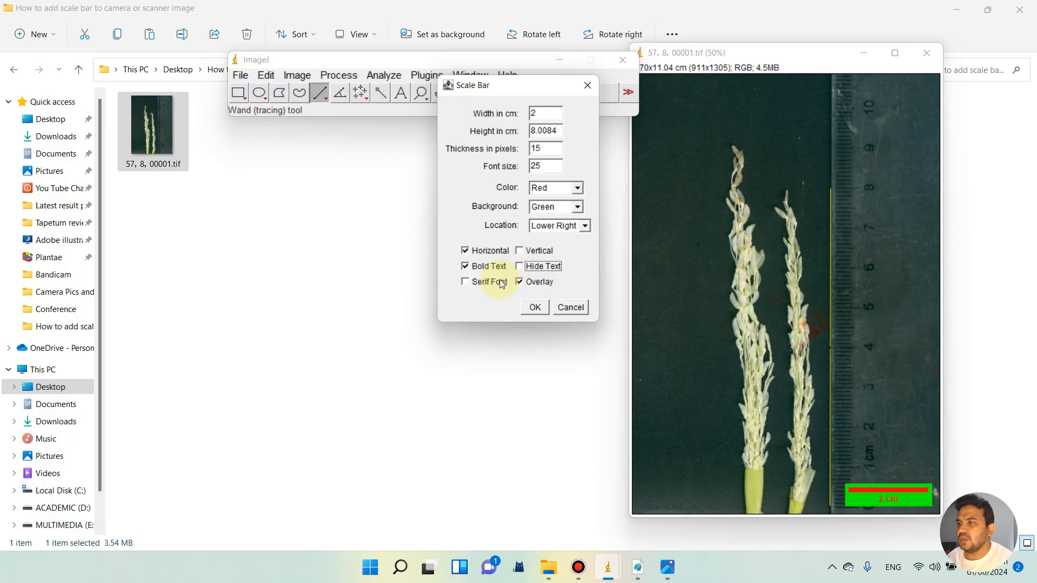
pyautogui.click(478, 281)
pyautogui.click(478, 282)
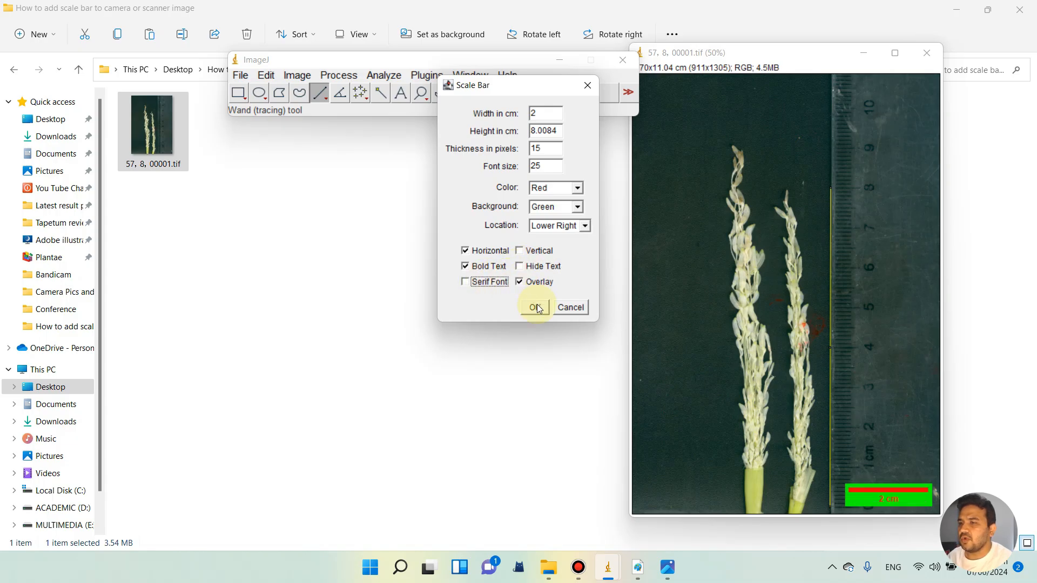
# Switch to Snipping Tool and capture a rectangular snip of the plant image including its scale bar.
pyautogui.moveTo(525, 84); pyautogui.dragTo(476, 74)
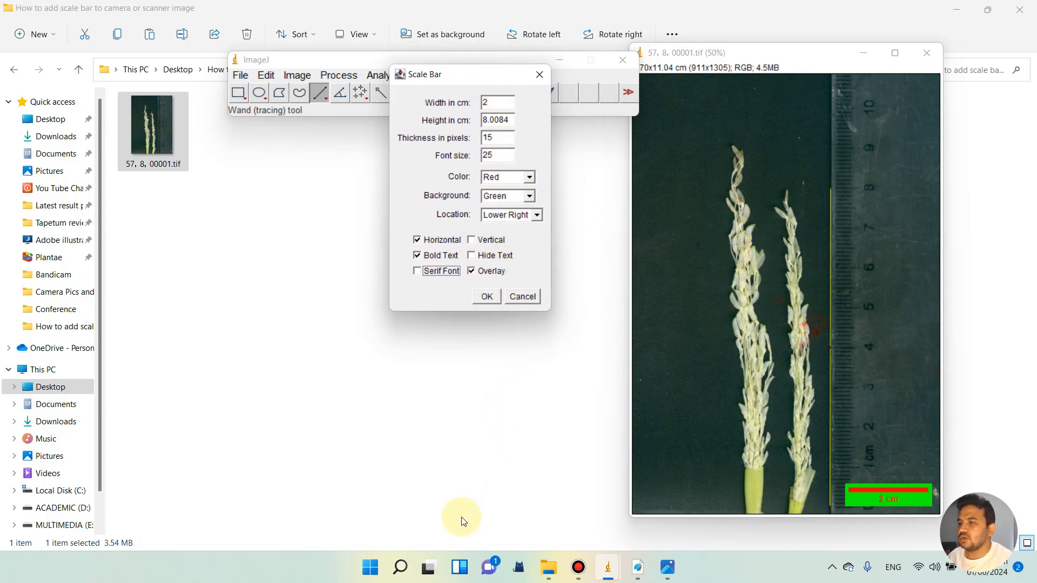
pyautogui.click(398, 566)
pyautogui.write('snp')
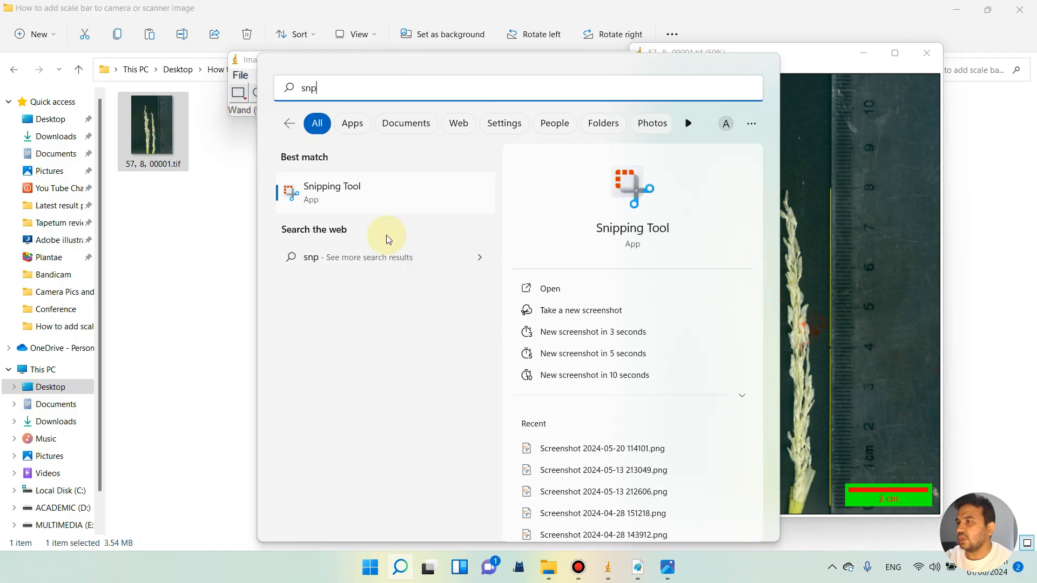
pyautogui.click(350, 190)
pyautogui.click(278, 74)
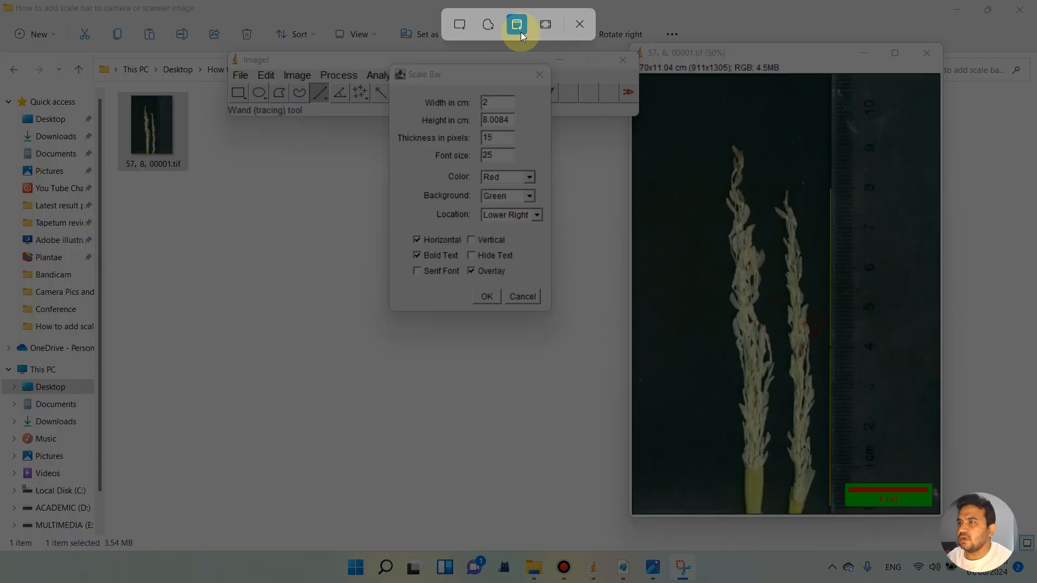
pyautogui.click(459, 20)
pyautogui.moveTo(657, 115); pyautogui.dragTo(938, 513)
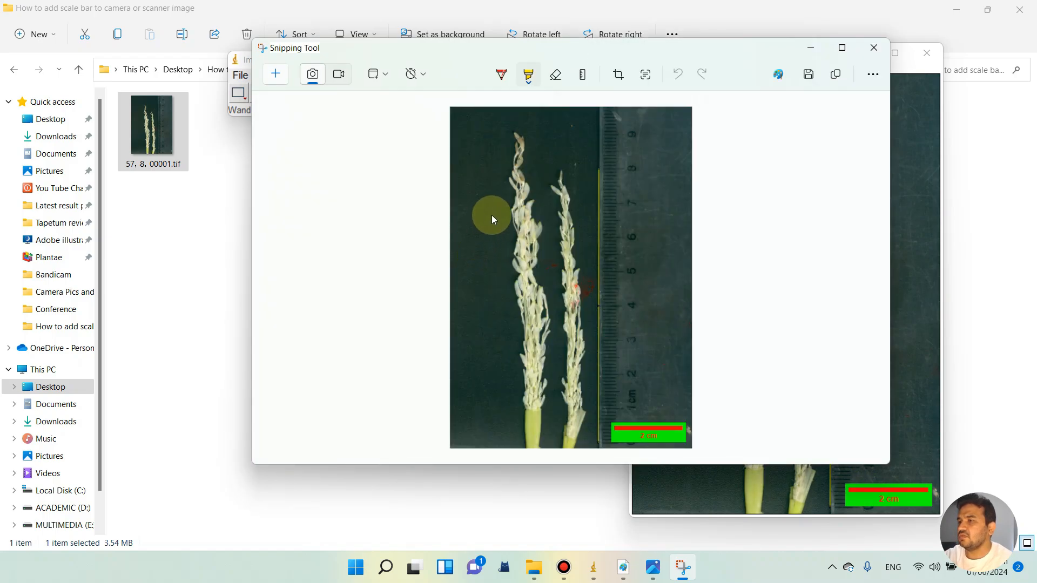
# Save the snip as a PNG named 1 in the Desktop folder "How to add scale bar to camera or scanner image".
pyautogui.hotkey('ctrl', 's')
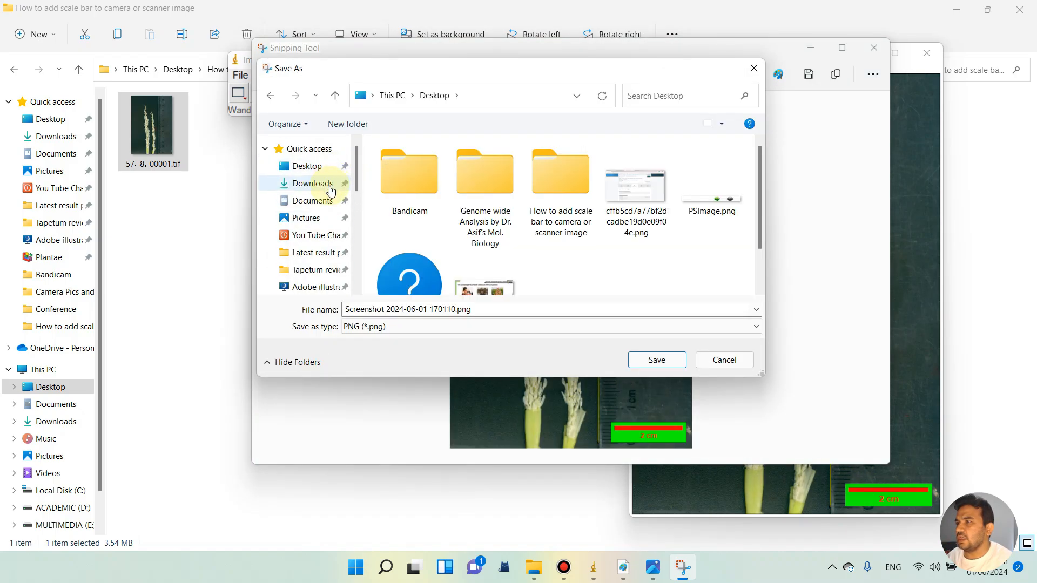
pyautogui.doubleClick(552, 188)
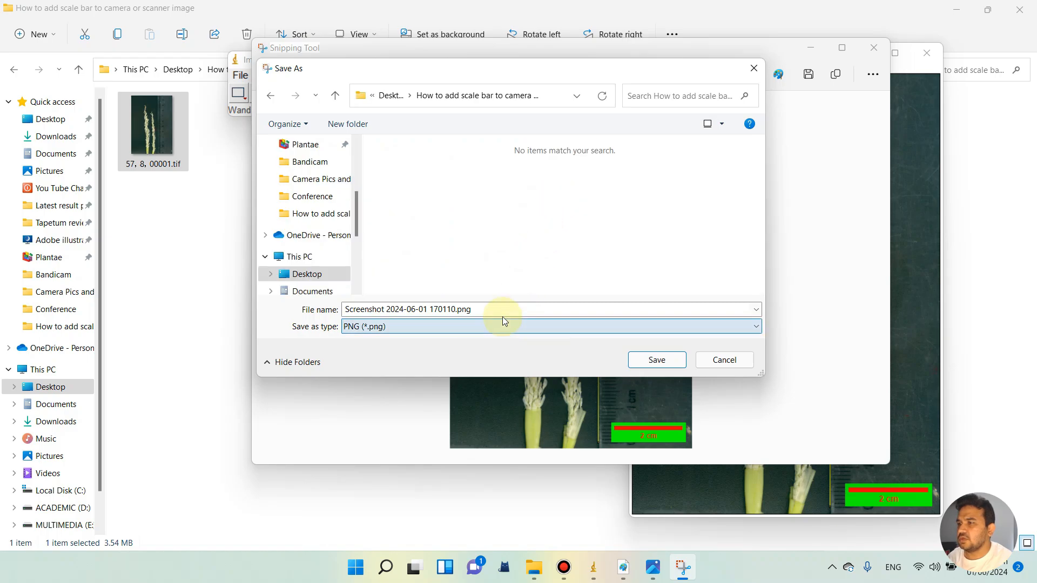
pyautogui.click(502, 309)
pyautogui.write('1')
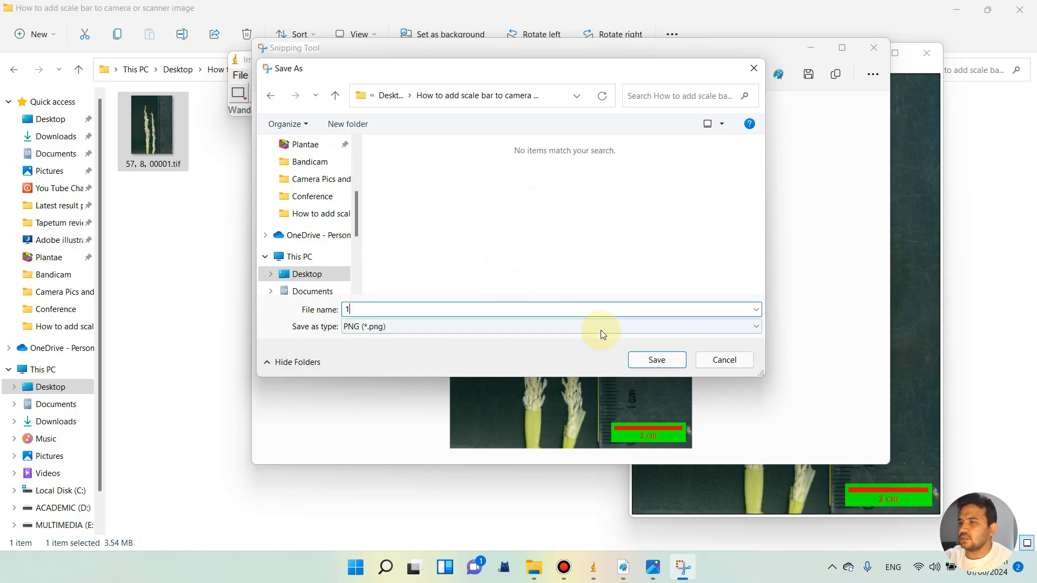
pyautogui.click(648, 361)
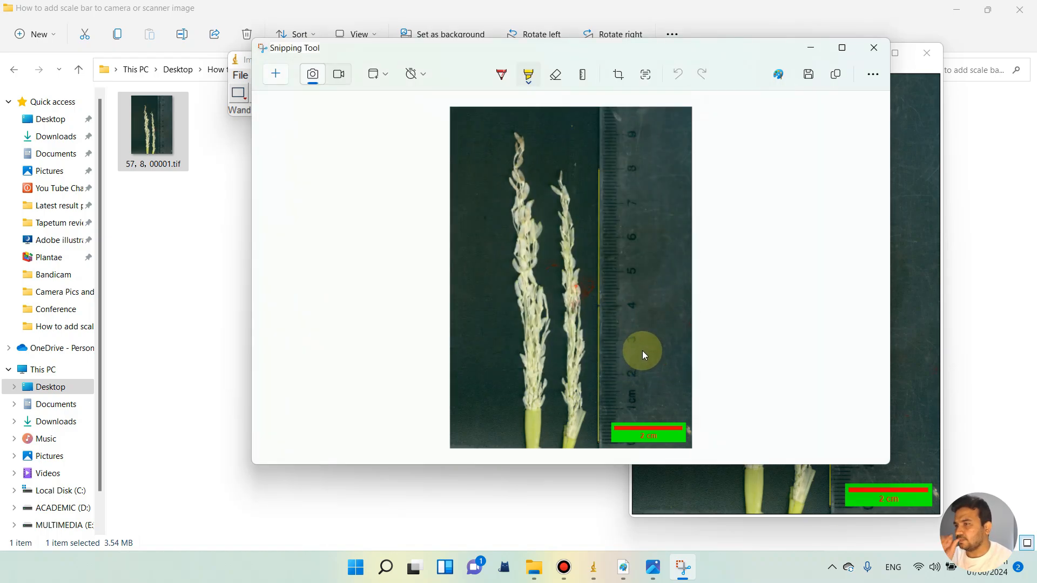
# Open the saved 1.png to check it and minimize the image viewer windows.
pyautogui.doubleClick(161, 150)
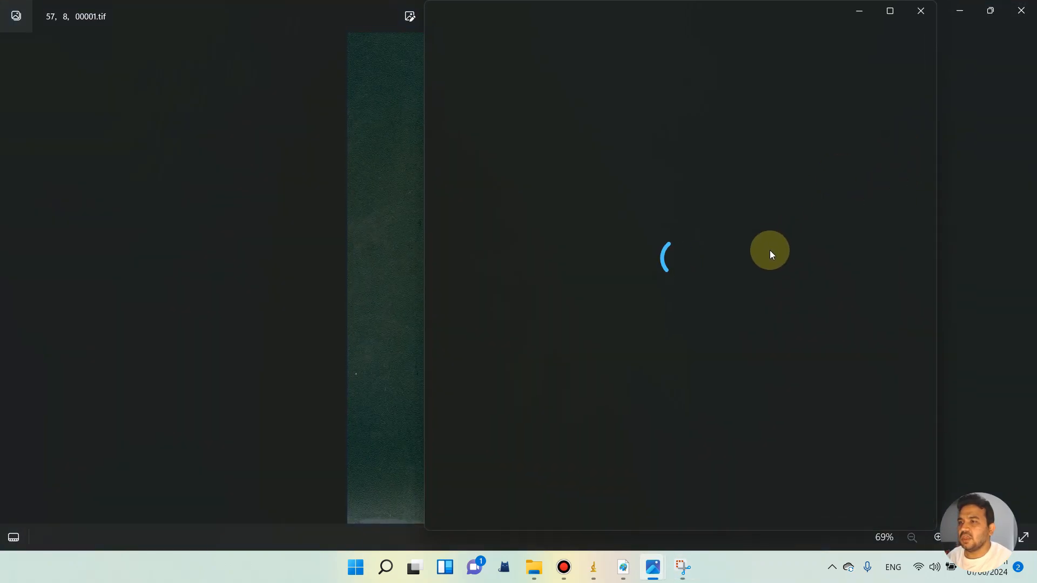
pyautogui.scroll(4, 774, 276)
pyautogui.click(945, 29)
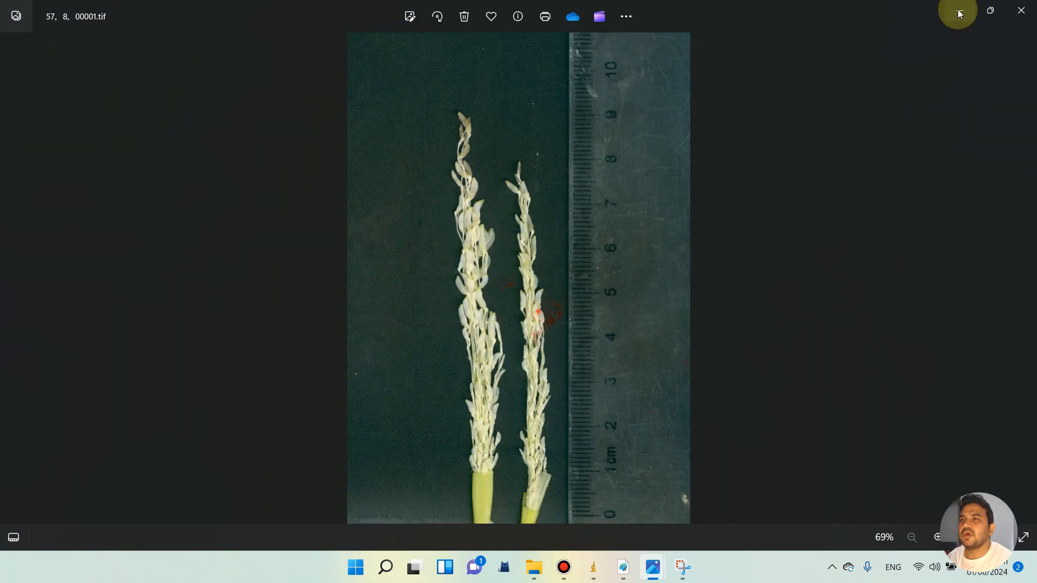
pyautogui.click(960, 10)
pyautogui.click(857, 11)
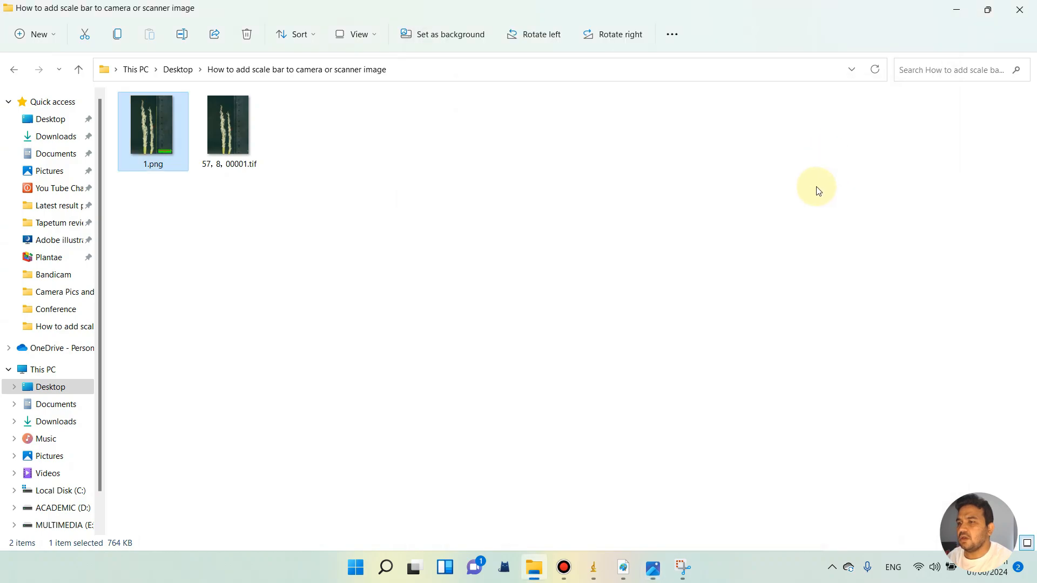
# Minimize the folder window and move the Snipping Tool window away from the ImageJ image.
pyautogui.click(956, 10)
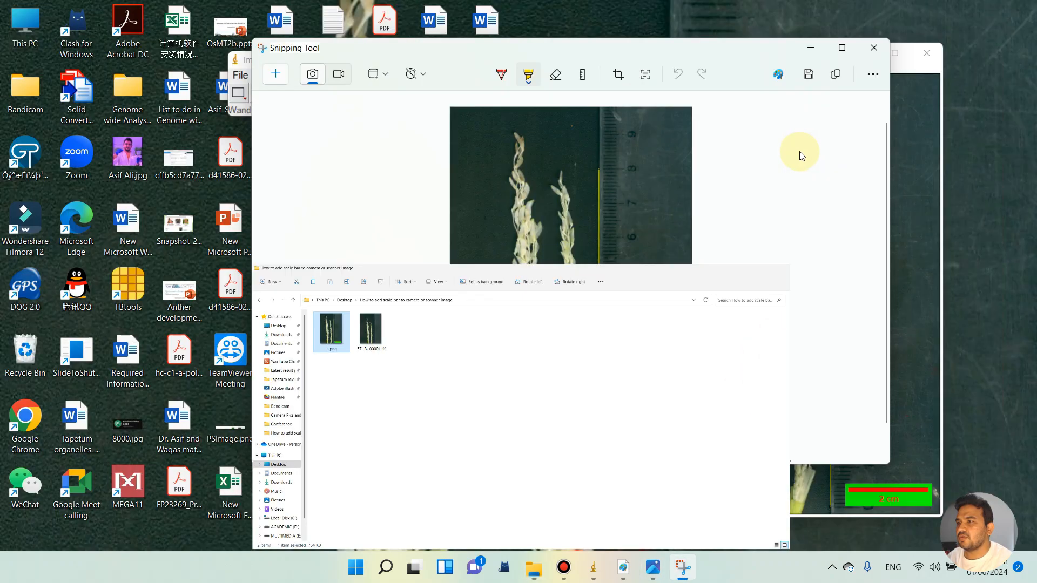
pyautogui.moveTo(762, 53); pyautogui.dragTo(656, 42)
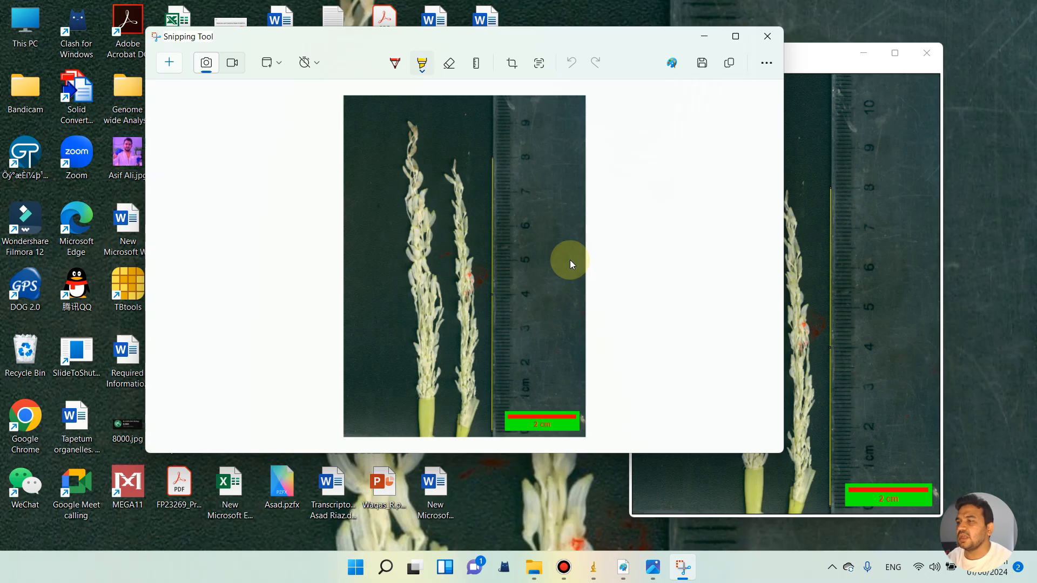